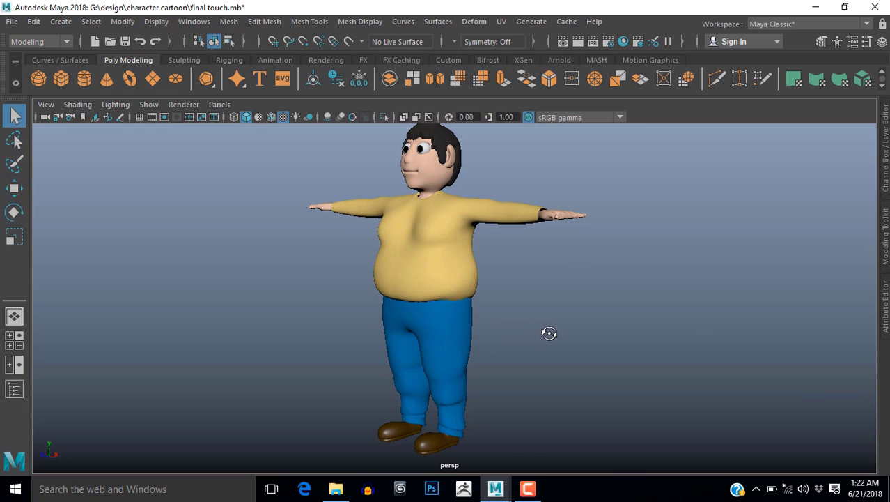
Step: Examine the finished cartoon character model up close, at full height and from several angles
scroll(548, 331, "down", 2)
scroll(540, 337, "up", 10)
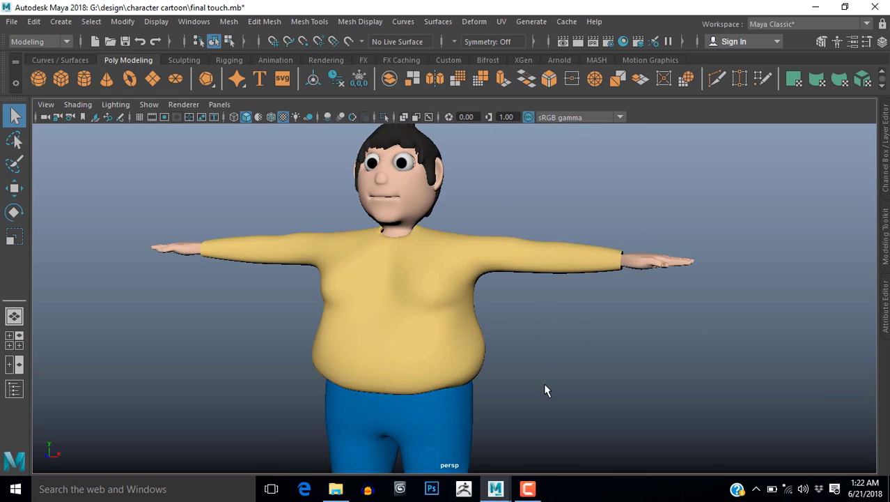
left_click_drag(545, 348, 550, 312, "alt")
middle_click_drag(551, 312, 559, 219, "alt")
left_click_drag(559, 219, 487, 310, "alt")
scroll(487, 310, "down", 3)
middle_click_drag(487, 310, 487, 294, "alt")
left_click_drag(487, 294, 517, 294, "alt")
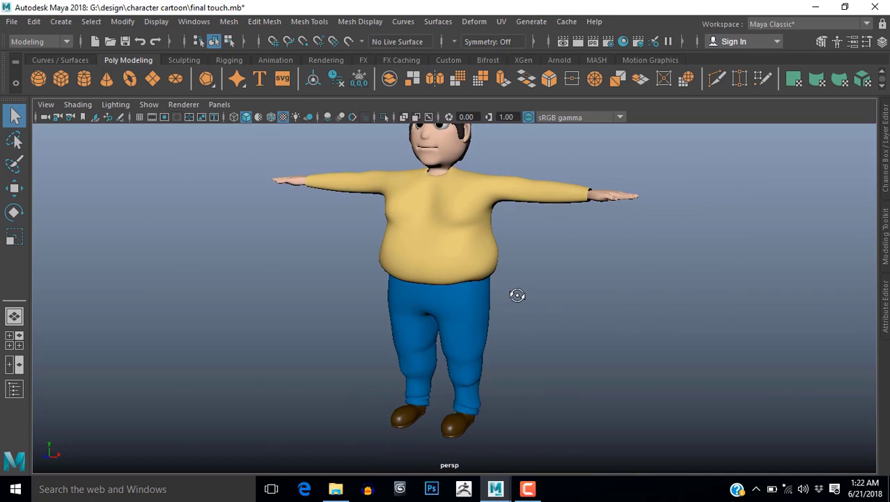
middle_click_drag(517, 294, 502, 338, "alt")
scroll(505, 339, "down", 1)
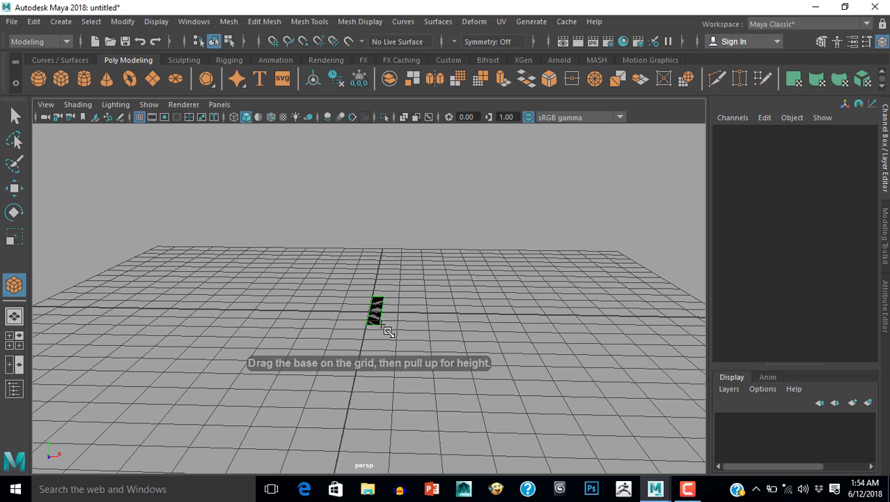
Step: Draw a polygon cube on the grid about 2.28 wide, 1.36 high and 3.48 deep and view it from the front
left_click_drag(389, 332, 412, 345)
key("space")
key("space")
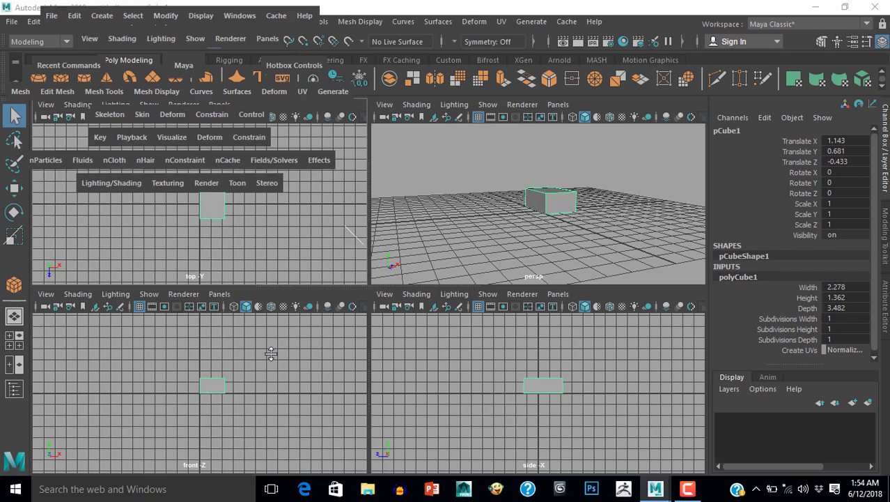
key("space")
key("space")
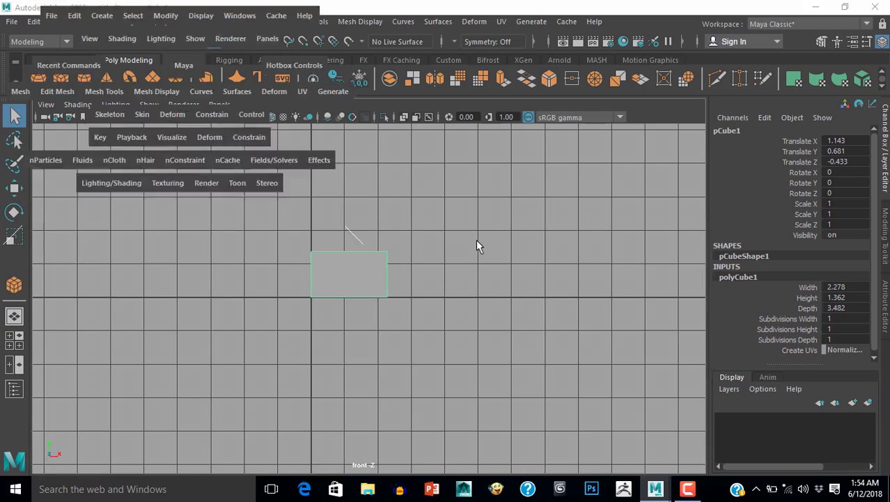
Step: Scale the cube to about 0.571 along Z and set its width, height and depth subdivisions to 2
left_click_drag(440, 336, 381, 317, "alt")
key("r")
left_click_drag(346, 369, 418, 366, "alt")
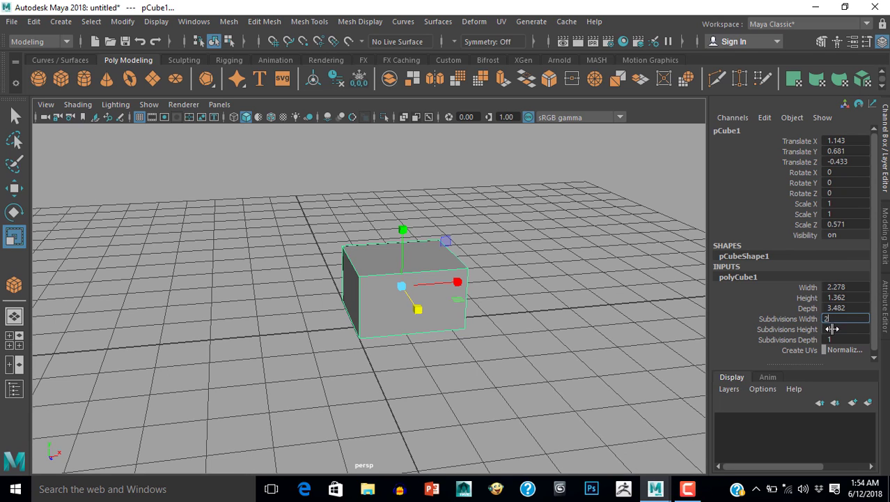
left_click(835, 328)
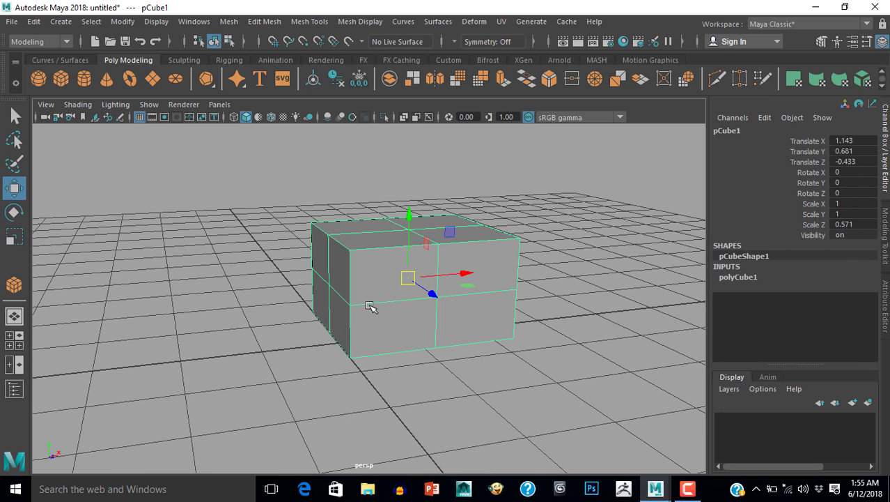
Step: Insert a vertical edge loop around the cube close to its end on the grid's centre line
left_click(359, 22)
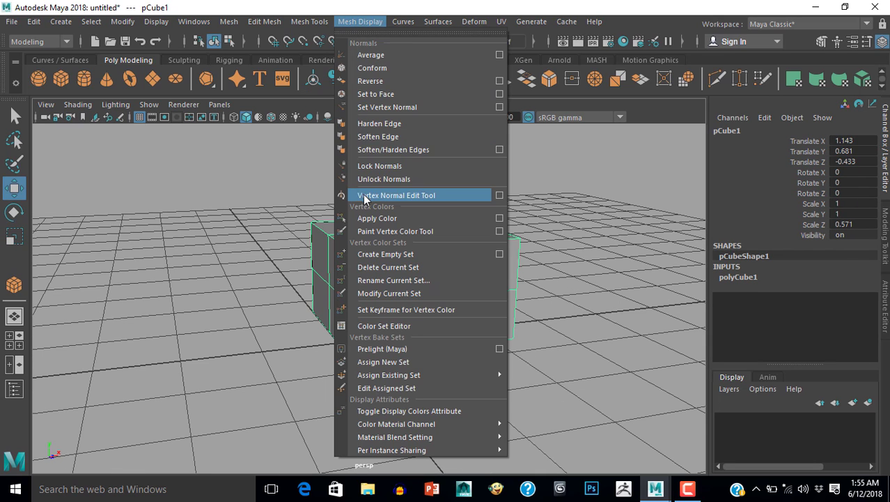
mouse_move(309, 21)
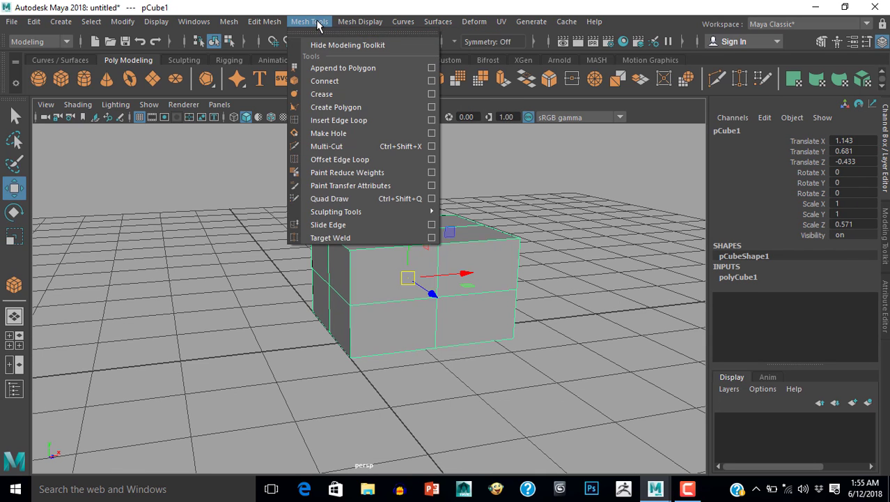
left_click(341, 122)
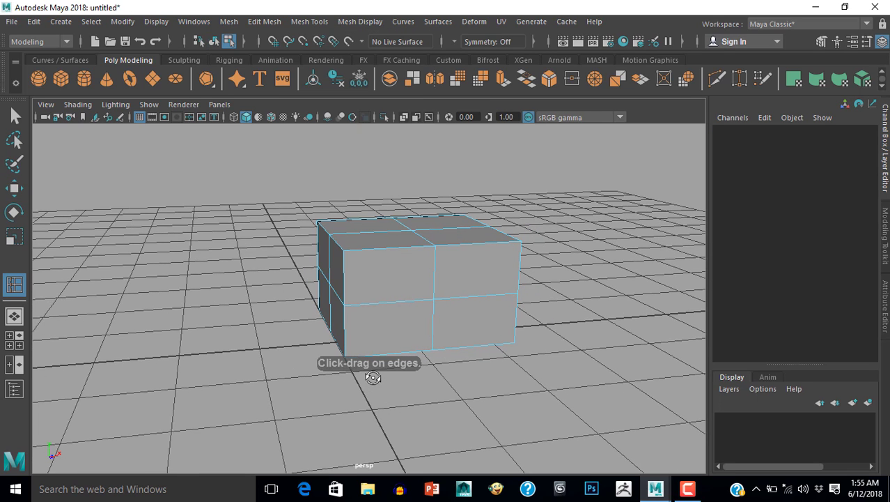
left_click_drag(360, 256, 360, 253)
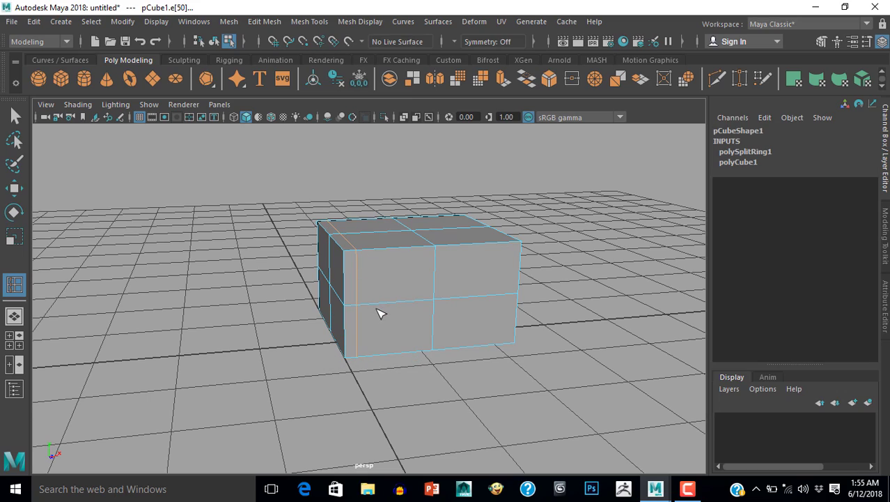
key("w")
Step: Delete the four faces on the cube's end next to the inserted edge loop
left_click_drag(362, 356, 460, 263, "alt")
right_click_drag(457, 254, 519, 109)
left_click_drag(477, 250, 425, 311, "alt")
right_click_drag(426, 310, 423, 165)
left_click(361, 291)
left_click(360, 294)
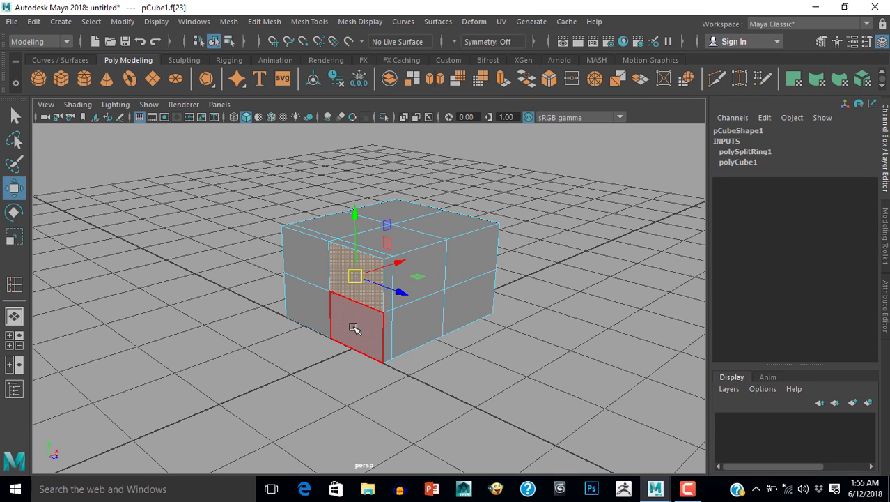
left_click(353, 330, "shift")
left_click(312, 268, "shift")
left_click(312, 312, "shift")
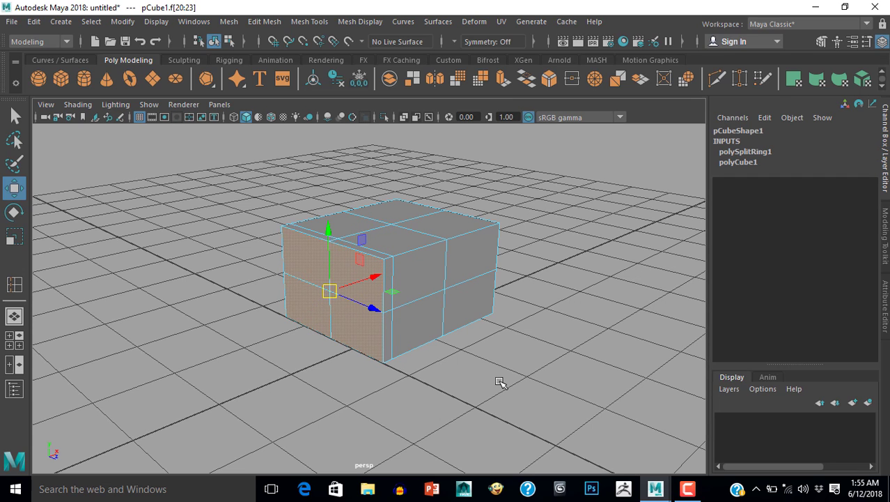
key("Delete")
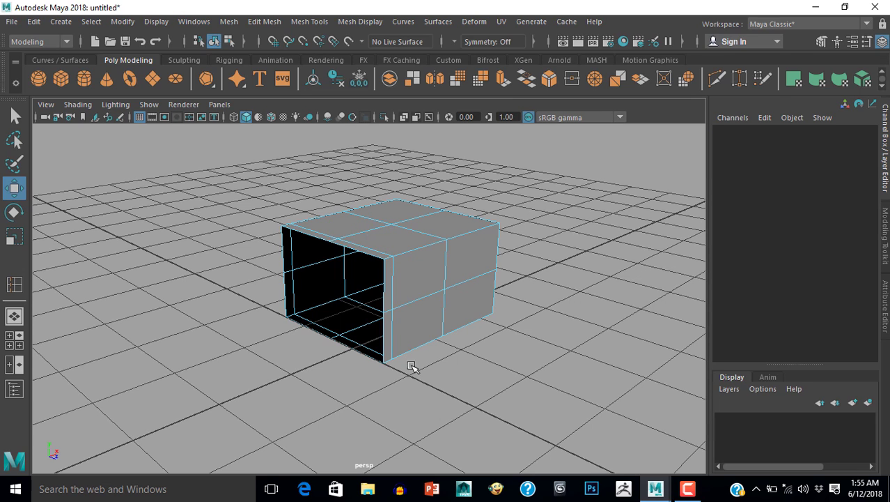
Step: Delete all six faces on the top of the cube, including the narrow ones beside the edge loop
left_click_drag(413, 368, 361, 362, "alt")
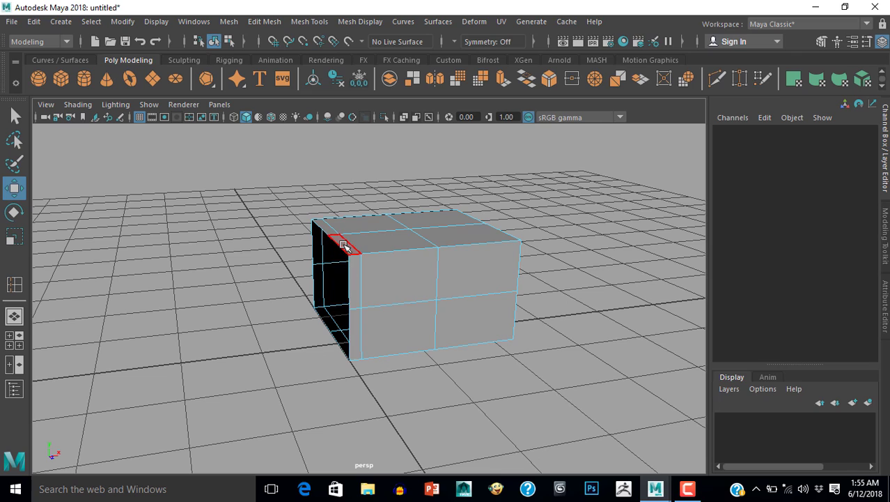
left_click(343, 245)
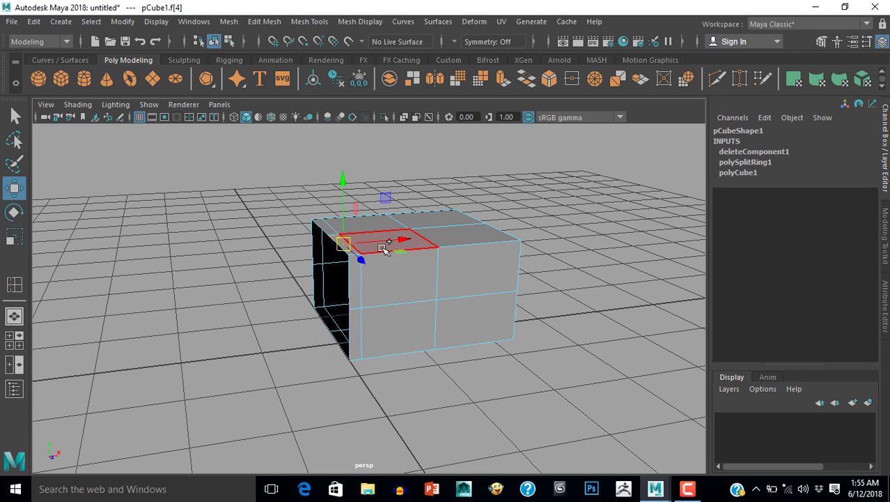
left_click(442, 236, "shift")
left_click(433, 216, "shift")
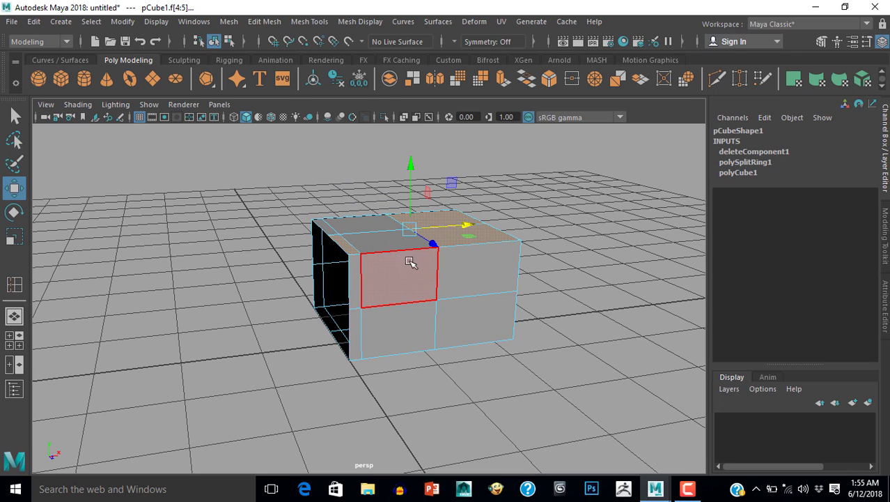
left_click(378, 244, "shift")
left_click(358, 225, "shift")
left_click(332, 228, "shift")
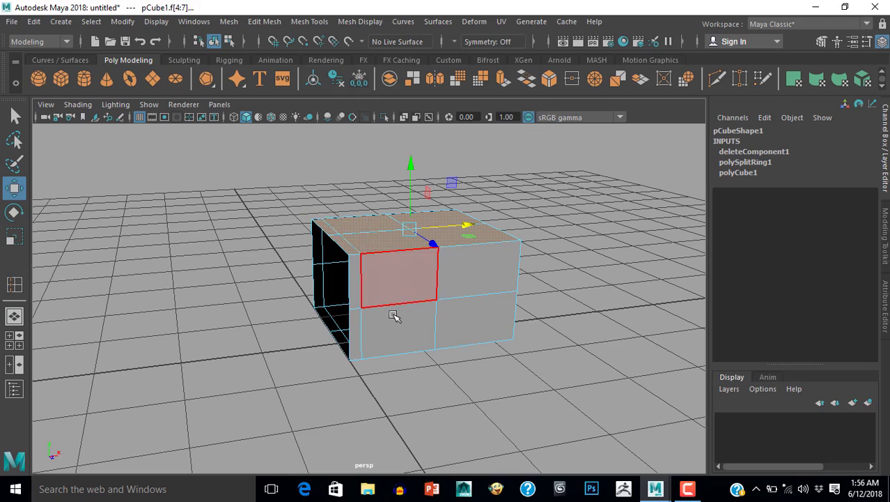
mouse_move(396, 316)
left_mouse_down("alt")
mouse_move(455, 334)
mouse_move(585, 313)
mouse_move(449, 313)
mouse_move(308, 371)
mouse_move(312, 352)
mouse_move(447, 358)
mouse_move(434, 333)
mouse_move(413, 358)
mouse_move(401, 301)
left_mouse_up("alt")
key("Delete")
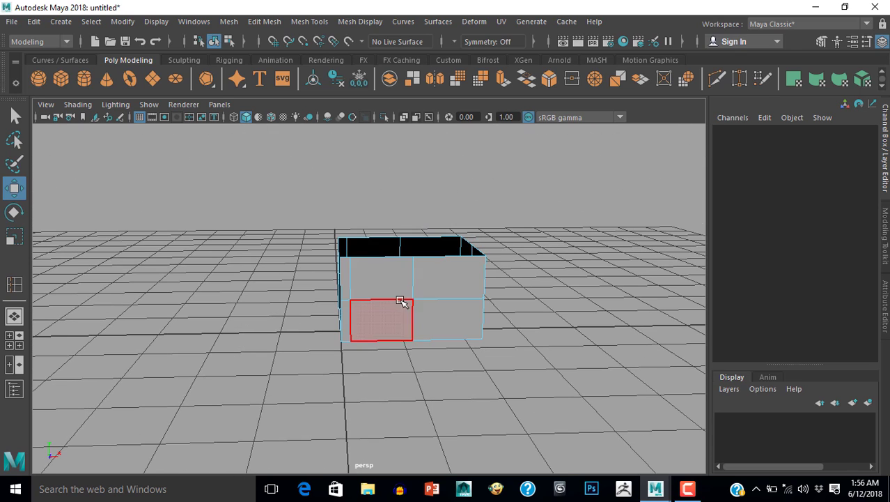
Step: In the front view, snap the cube's pivot to its lower corner on the grid's centre line
right_click(408, 298)
left_click(461, 128)
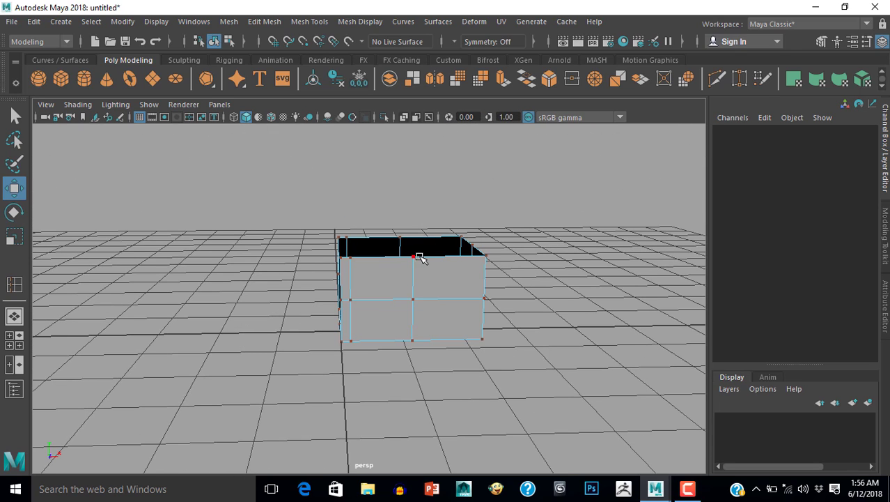
right_click_drag(416, 271, 463, 112)
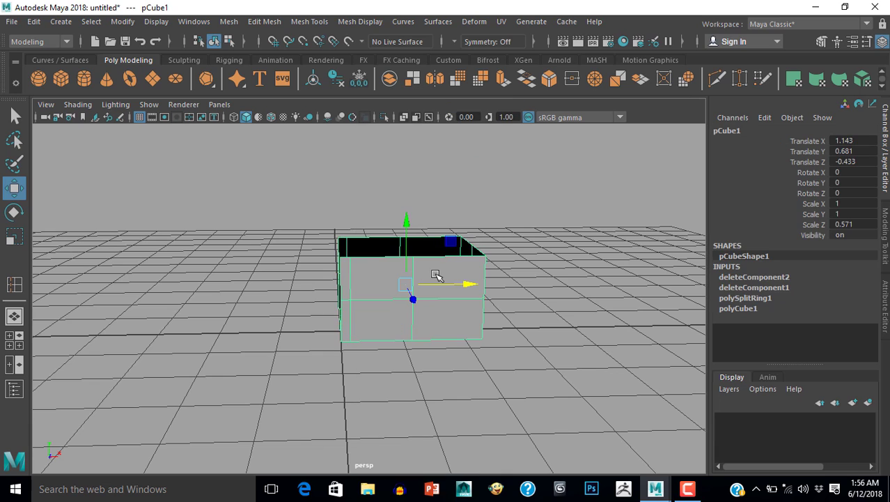
key("space")
key("space")
scroll(300, 353, "up", 3)
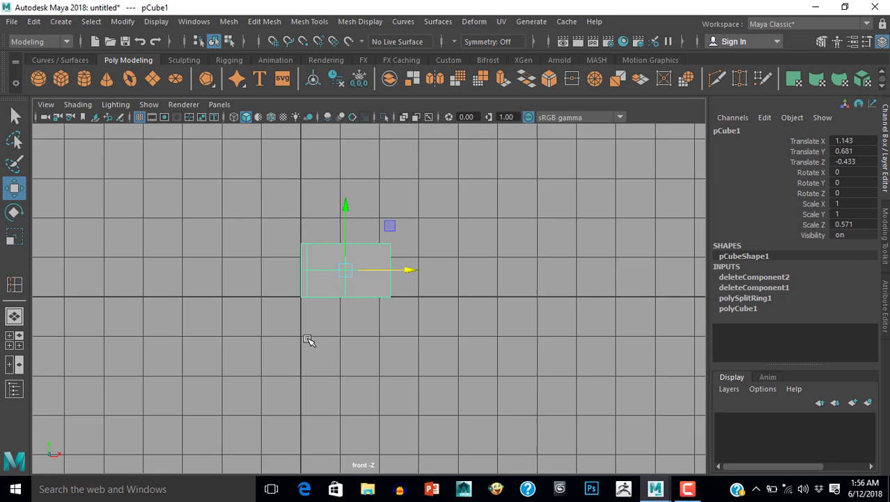
middle_click_drag(351, 348, 382, 345, "alt")
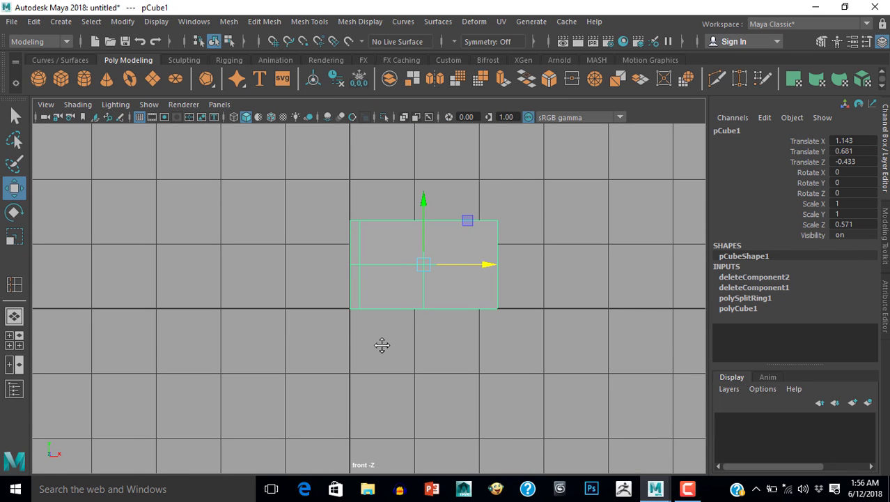
key("d")
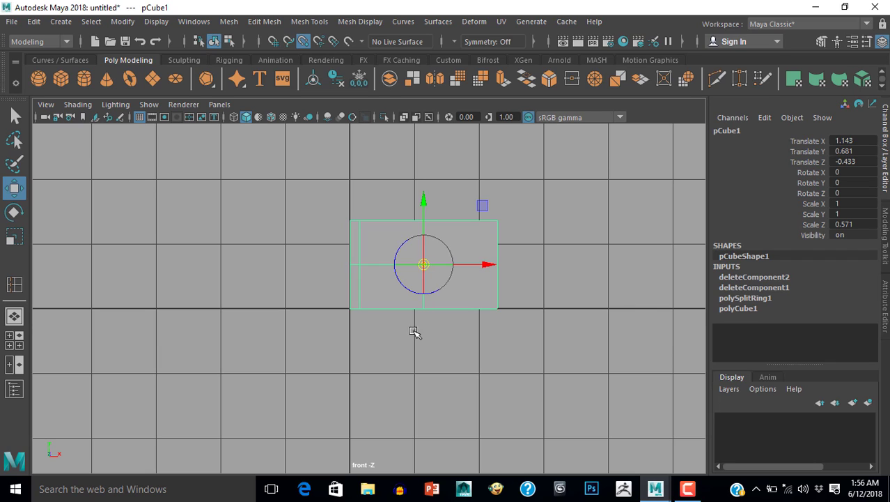
left_click_drag(424, 266, 309, 300)
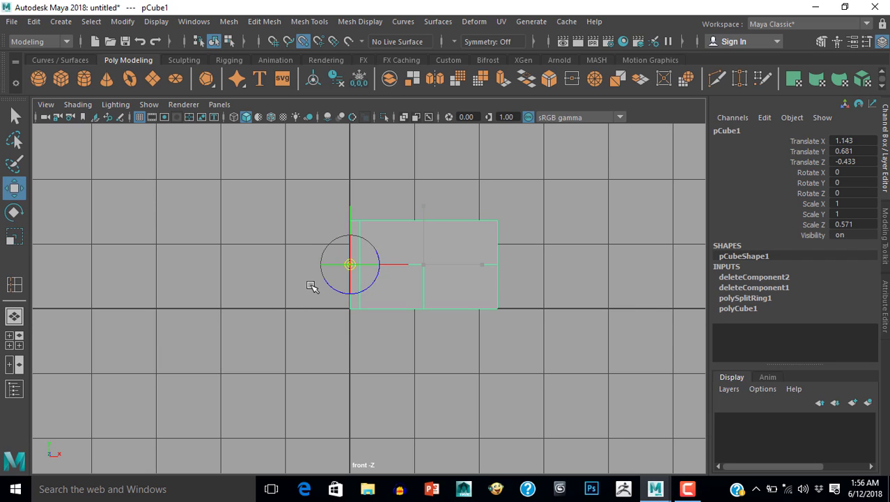
key("d")
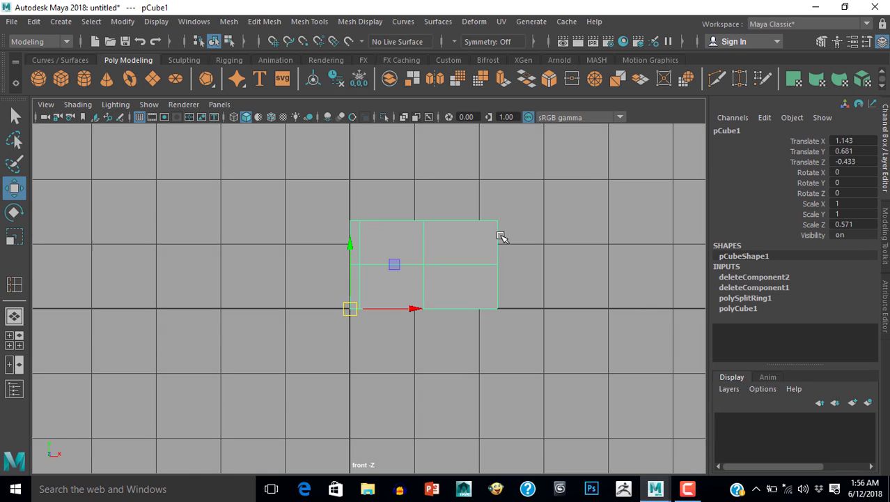
Step: Create a mirrored instance of the half cube with Duplicate Special, using a scale of -1 in X
key("space")
key("space")
left_click_drag(471, 298, 416, 317, "alt")
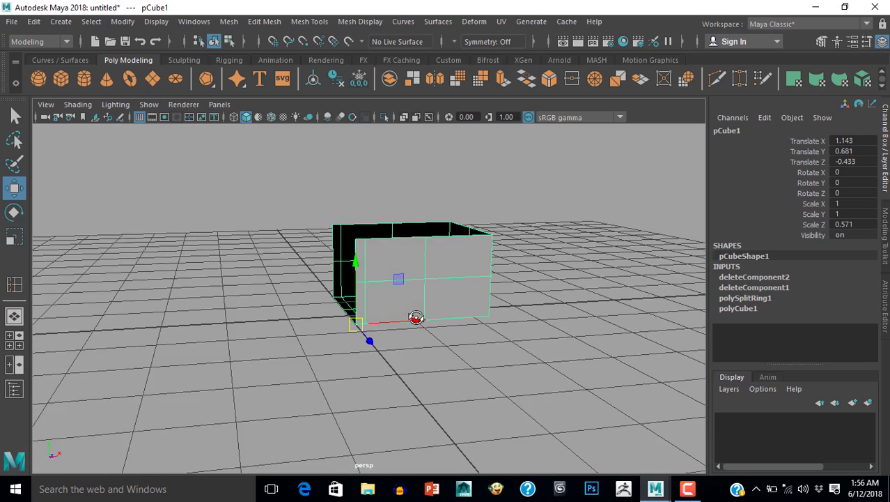
left_click(33, 21)
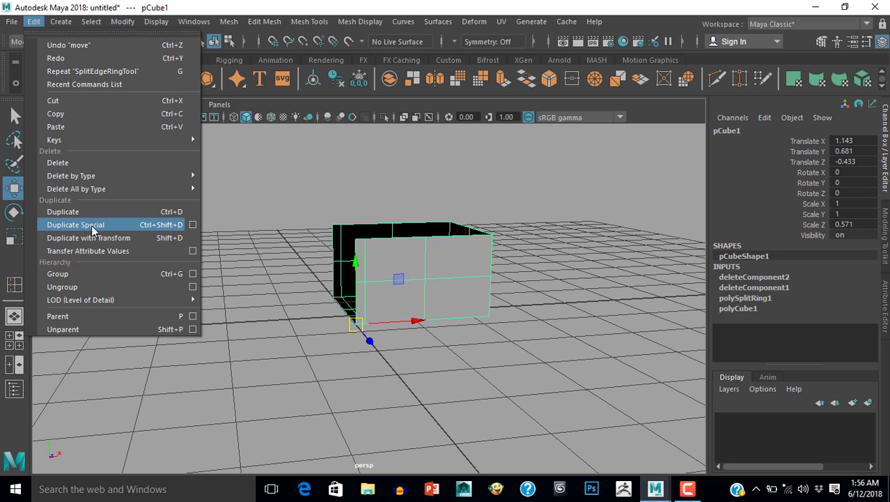
left_click(193, 225)
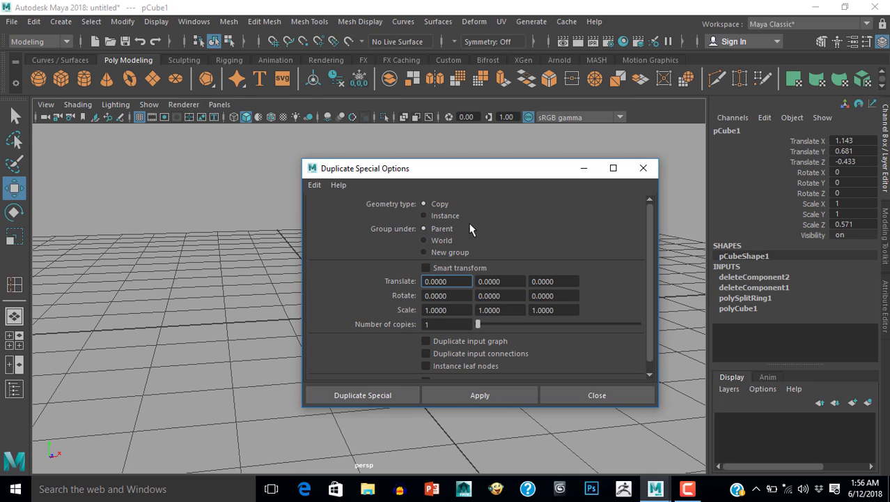
left_click(425, 215)
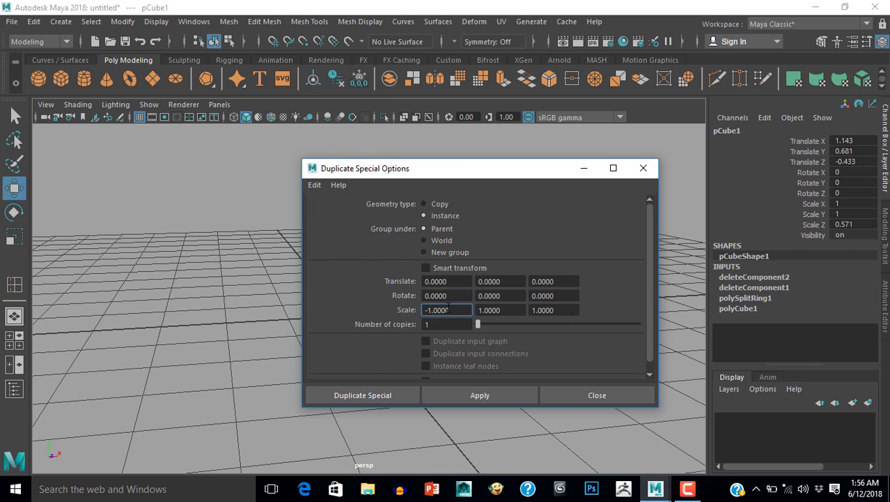
left_click(368, 397)
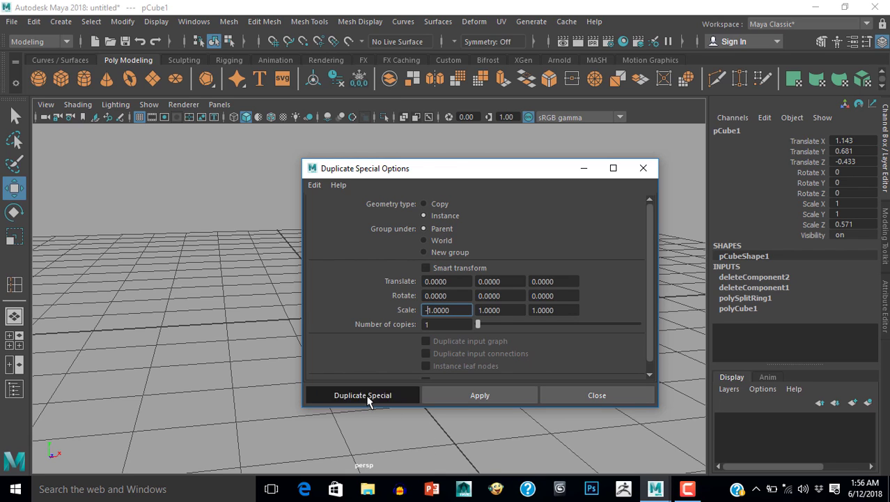
left_click_drag(416, 347, 388, 346, "alt")
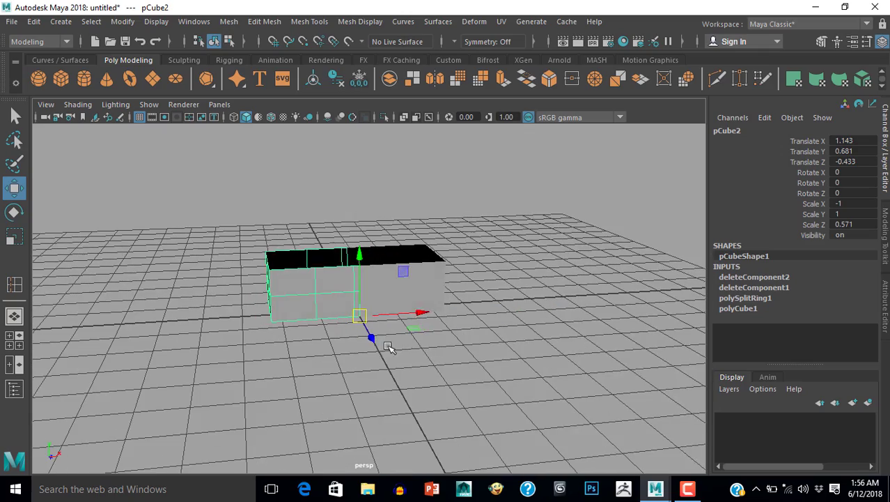
Step: Select the original half of the cube and hide the perspective view's grid
left_click(417, 298)
left_click_drag(417, 298, 430, 368, "alt")
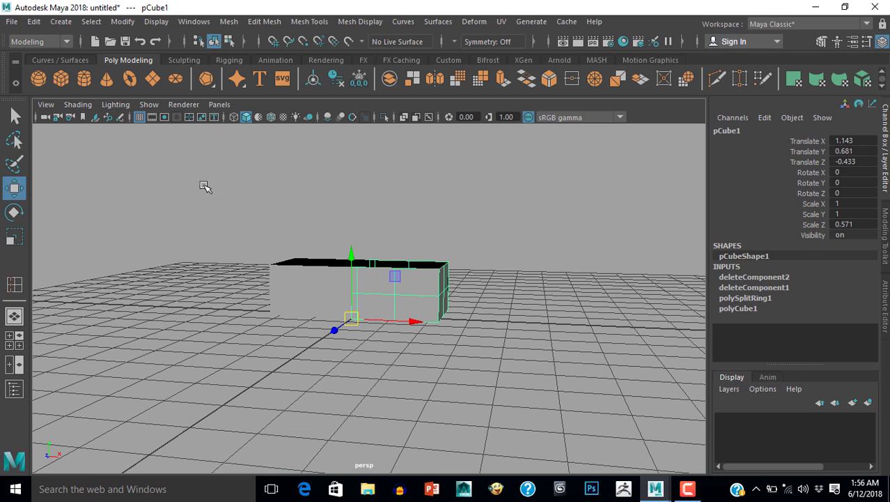
left_click(139, 118)
Step: Shape the outer end of the original half by moving its corner vertices inward along Z
left_click_drag(336, 350, 415, 336, "alt")
right_click_drag(411, 296, 379, 287)
left_click_drag(402, 229, 453, 348)
left_click_drag(452, 376, 460, 398, "alt")
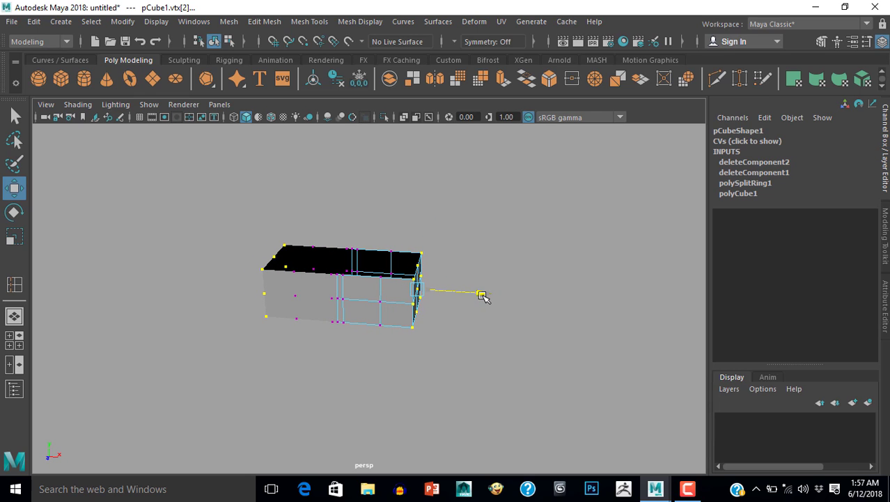
left_click_drag(457, 360, 459, 256, "alt")
middle_click_drag(426, 305, 423, 317)
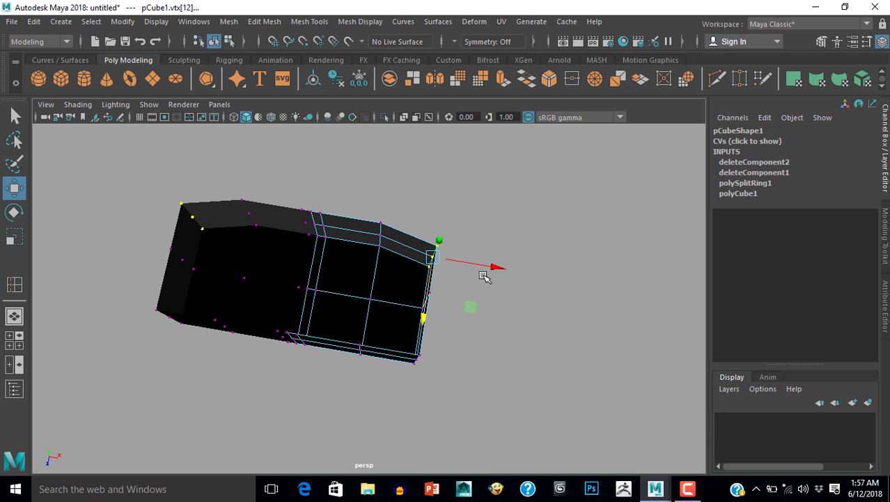
Step: Move the selected corner vertices of the half inward along X and switch the viewport background to a gradient
middle_click_drag(493, 267, 480, 261)
left_click_drag(481, 260, 440, 347, "alt")
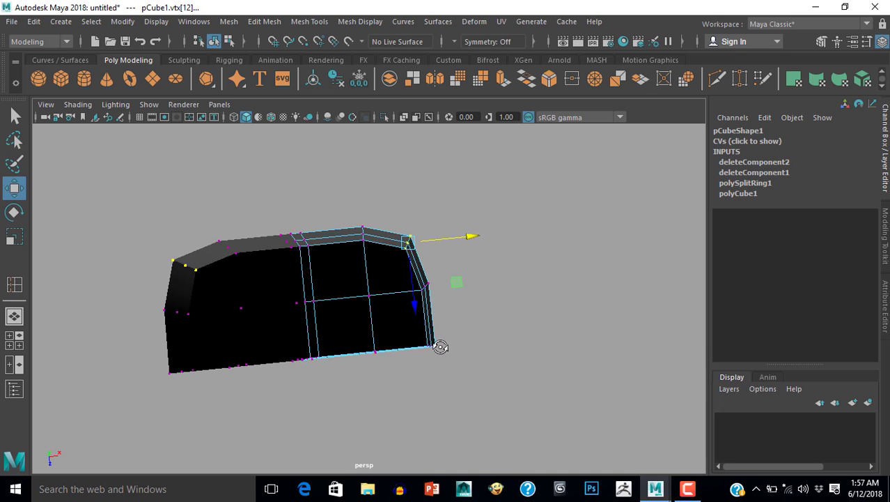
left_click_drag(451, 393, 427, 409, "alt")
left_click_drag(486, 347, 437, 316, "alt")
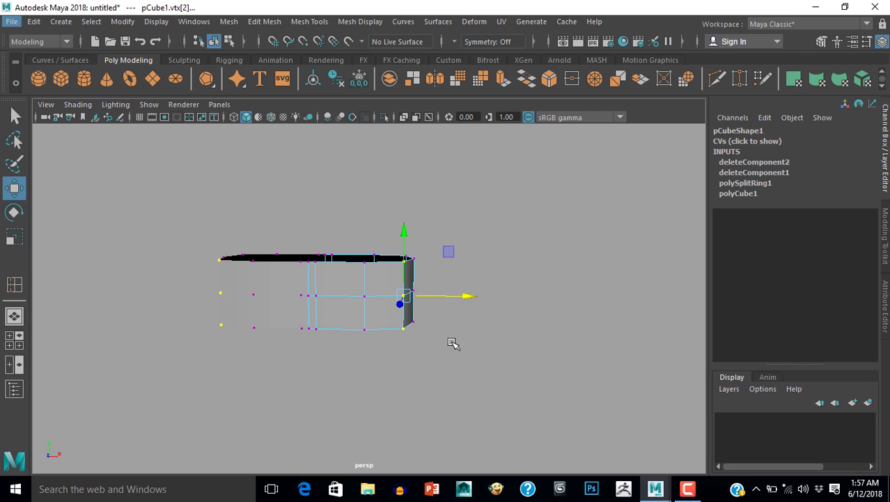
left_click_drag(452, 341, 394, 299, "alt")
key("alt+b")
Step: Extrude the four underside faces beside the narrow centre strip downward and scale them in to form the upper leg
right_click(388, 284)
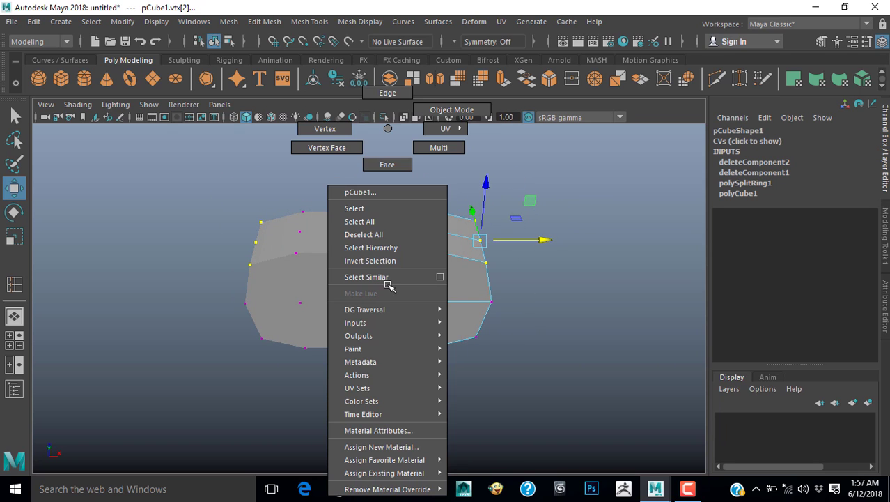
left_click(388, 165)
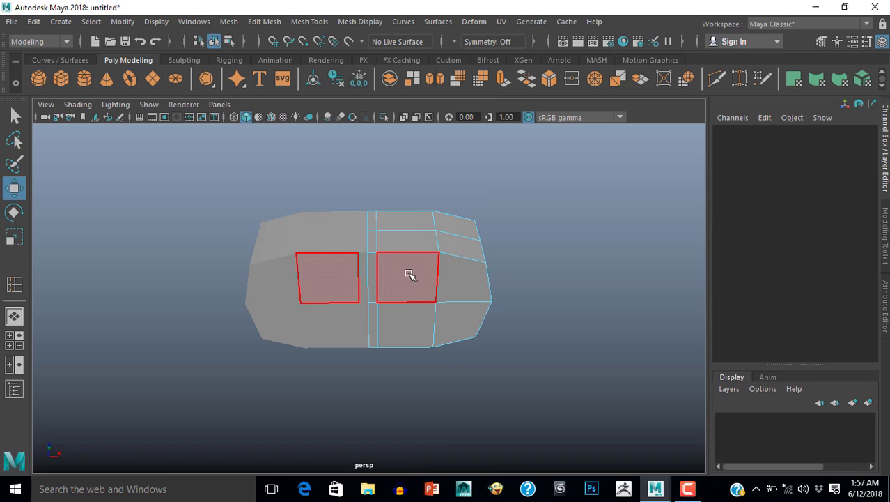
left_click(463, 292, "shift")
left_click(471, 319, "shift")
left_click(417, 331, "shift")
scroll(547, 261, "down", 2)
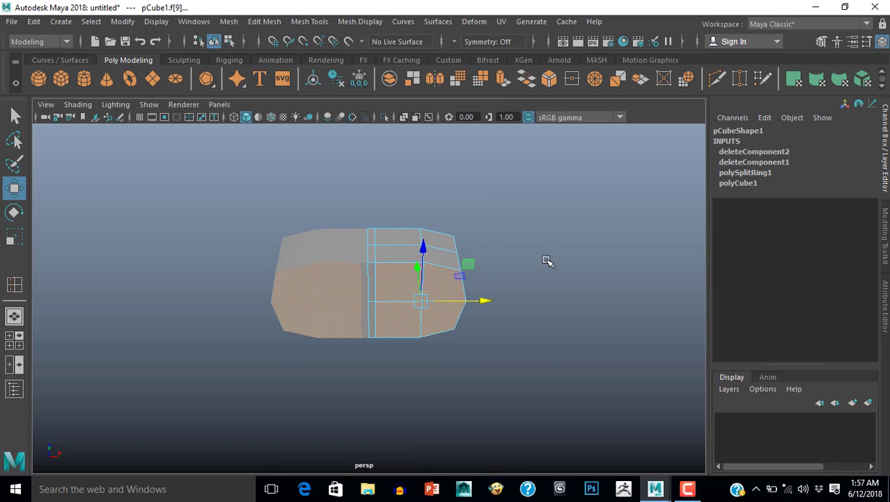
left_click_drag(547, 260, 525, 278, "alt")
right_click(566, 203, "shift")
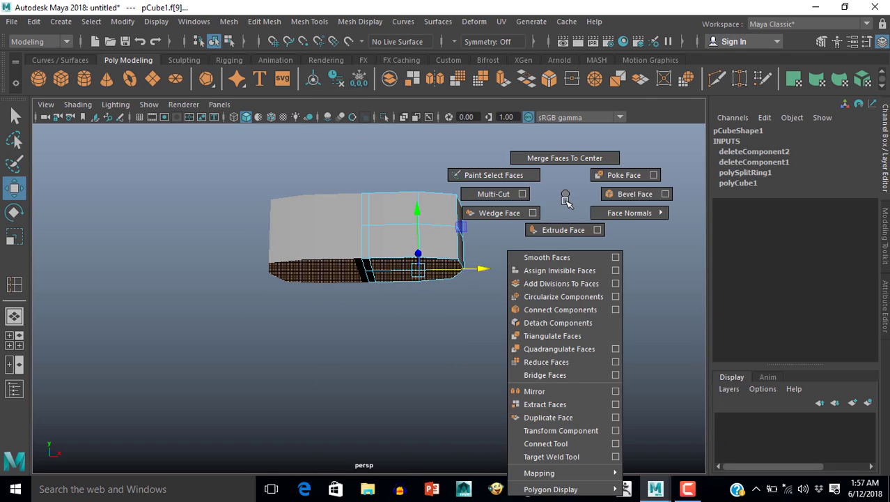
left_click(563, 230)
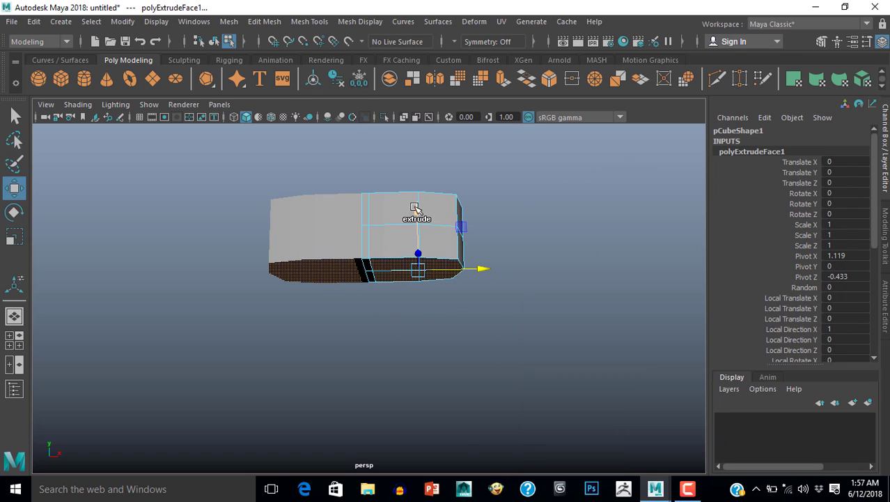
left_click_drag(415, 210, 419, 376, "alt")
key("r")
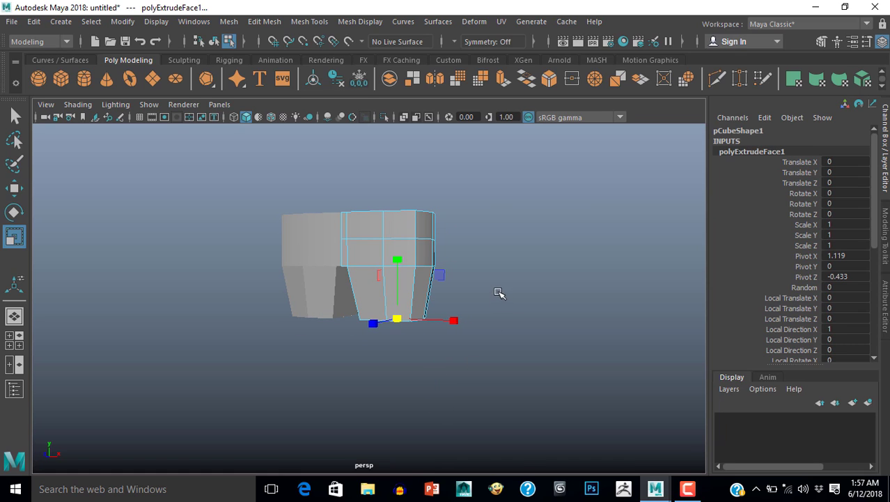
Step: Extrude the leg's end faces further downward and scale them in so the lower leg tapers toward the ankle
right_click_drag(502, 194, 502, 233, "shift")
key("w")
middle_click_drag(488, 347, 491, 315, "alt")
left_click_drag(492, 314, 481, 314, "alt")
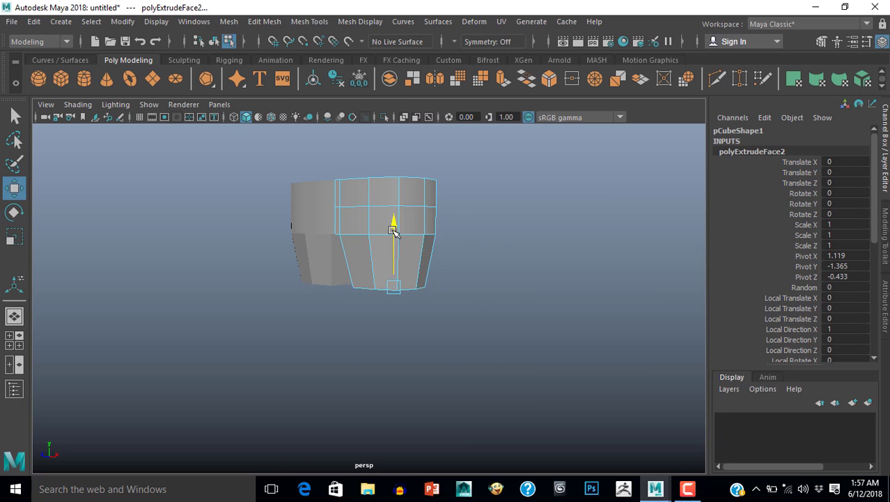
left_click_drag(360, 389, 433, 386, "alt")
key("r")
scroll(450, 411, "up", 2)
middle_click_drag(434, 385, 429, 348, "alt")
scroll(440, 403, "up", 3)
left_click_drag(453, 405, 506, 391, "alt")
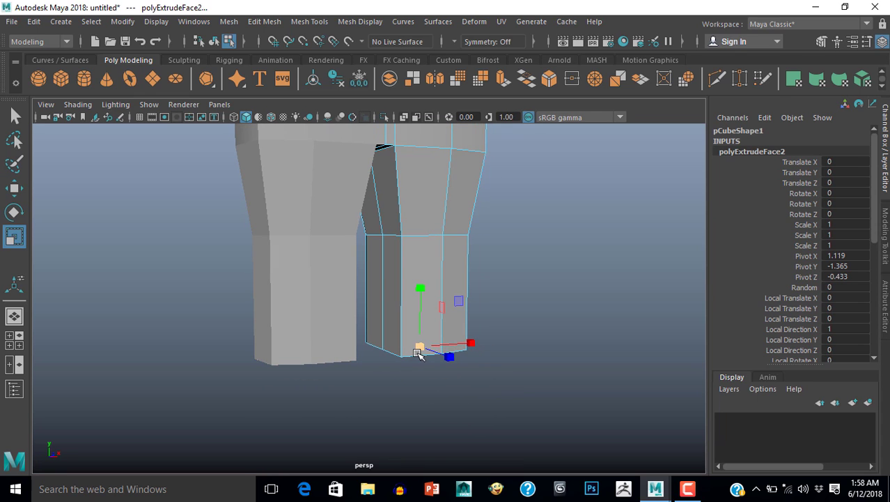
left_click_drag(417, 353, 395, 299)
Step: Extrude the leg's end faces a short distance downward to form an ankle section
key("ctrl+e")
key("w")
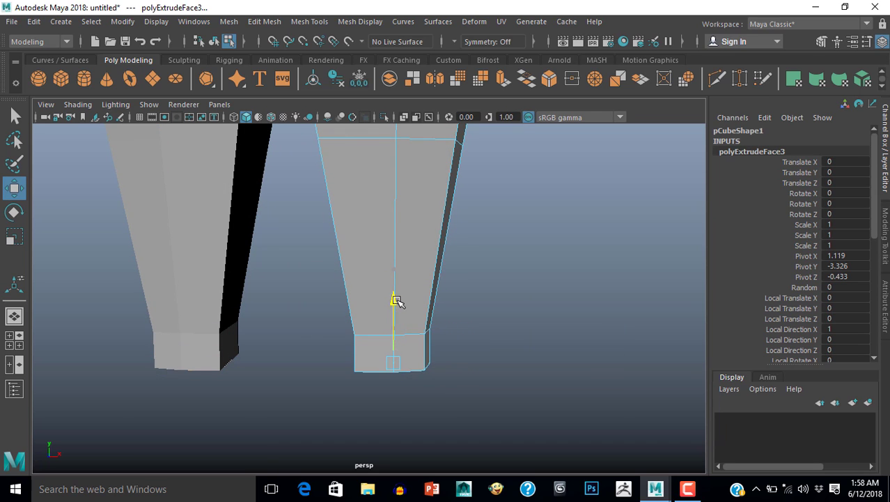
left_click_drag(381, 390, 395, 370, "alt")
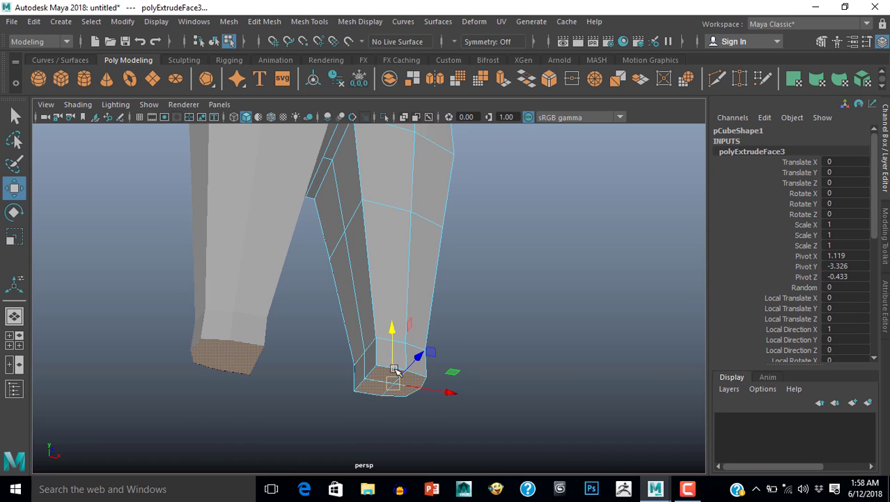
Step: Adjust the corner edges at the ankle and lower leg along X to round the leg's cross-section
right_click_drag(382, 198, 384, 200)
left_click(377, 370)
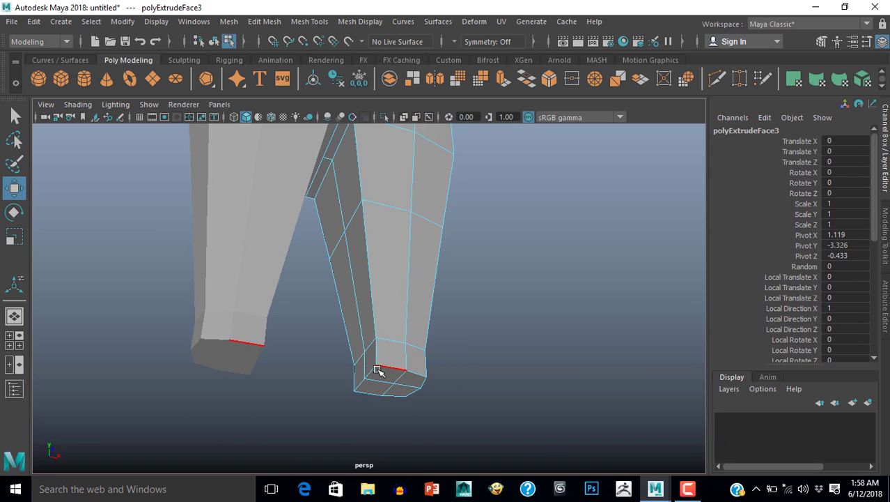
left_click(362, 367)
left_click_drag(363, 369, 426, 360, "alt")
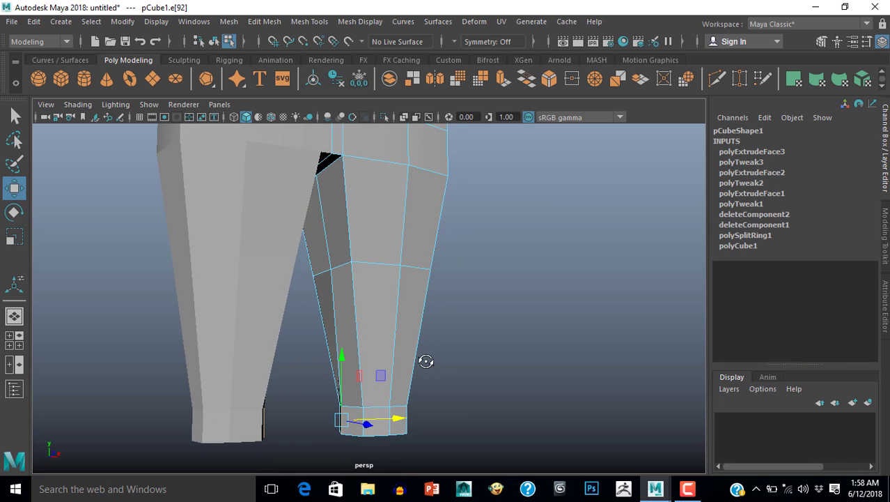
left_click(353, 310)
left_click_drag(370, 355, 330, 358, "alt")
mouse_move(427, 337)
left_mouse_down()
mouse_move(463, 358)
mouse_move(441, 328)
mouse_move(483, 342)
mouse_move(450, 339)
mouse_move(455, 285)
mouse_move(431, 278)
mouse_move(412, 335)
left_mouse_up()
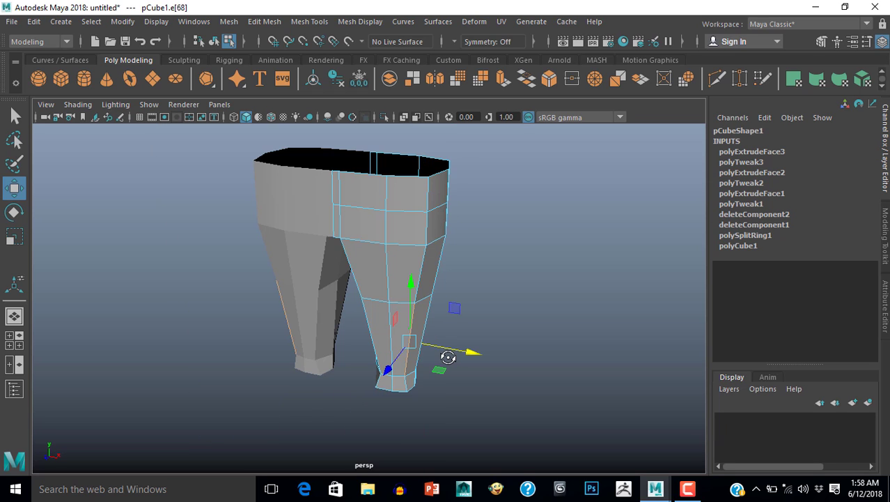
Step: Turn on smooth preview and delete the faces closing the lower end of the leg
key("3")
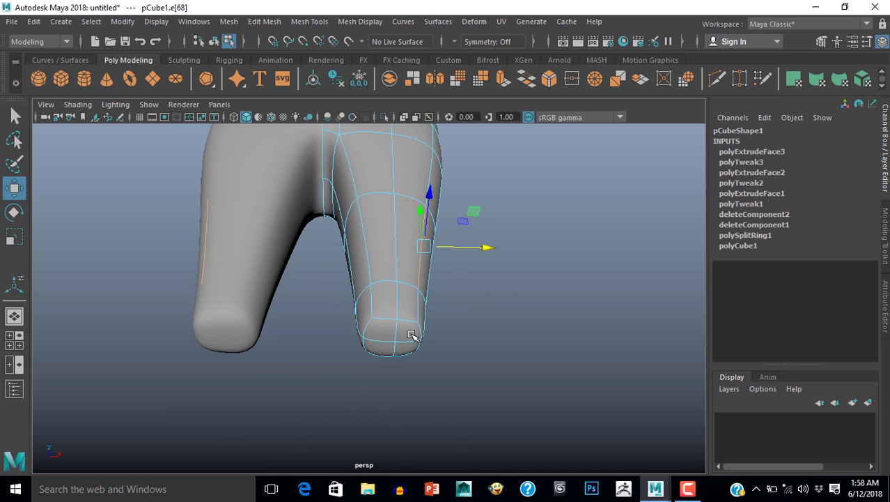
left_click(403, 338, "shift")
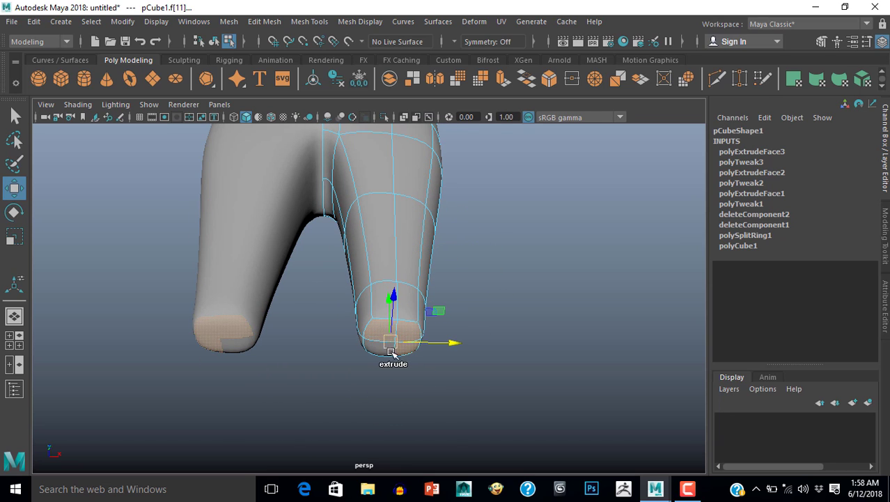
key("Delete")
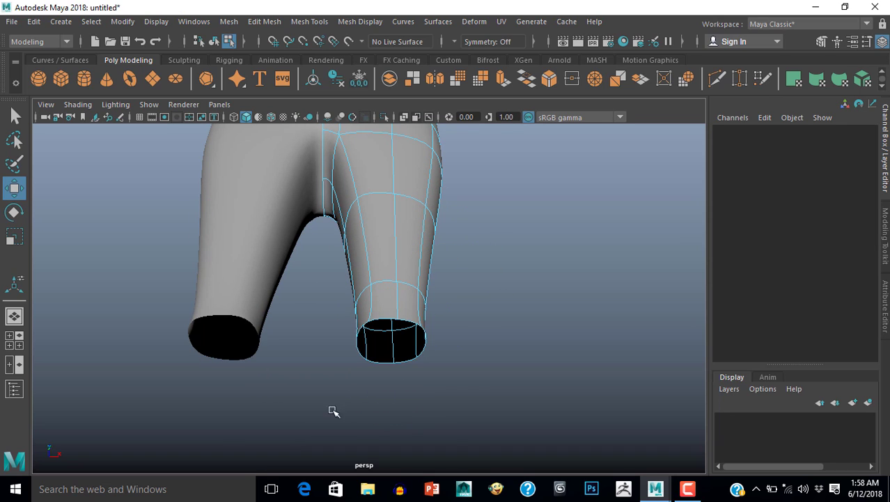
Step: Examine the smoothed open-ended legs from several angles, then return to the unsmoothed display
scroll(380, 373, "down", 5)
left_click_drag(481, 369, 474, 425, "alt")
middle_click_drag(439, 331, 425, 369, "alt")
mouse_move(426, 369)
left_mouse_down("alt")
mouse_move(368, 399)
mouse_move(418, 390)
mouse_move(383, 380)
mouse_move(417, 372)
left_mouse_up("alt")
scroll(440, 372, "up", 2)
right_click_drag(417, 372, 455, 348, "alt")
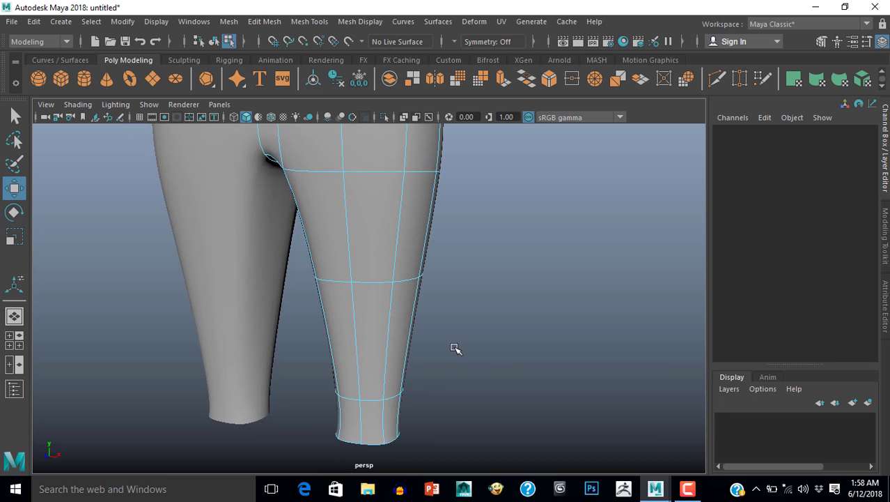
left_click_drag(456, 348, 402, 332, "alt")
key("1")
Step: Insert edge loops just above and just below the knee line and another across the lower leg
left_click(361, 22)
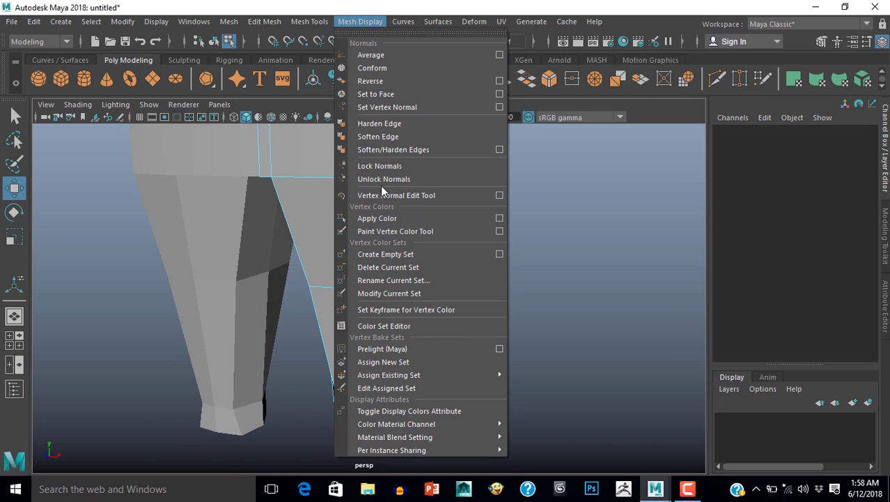
mouse_move(310, 22)
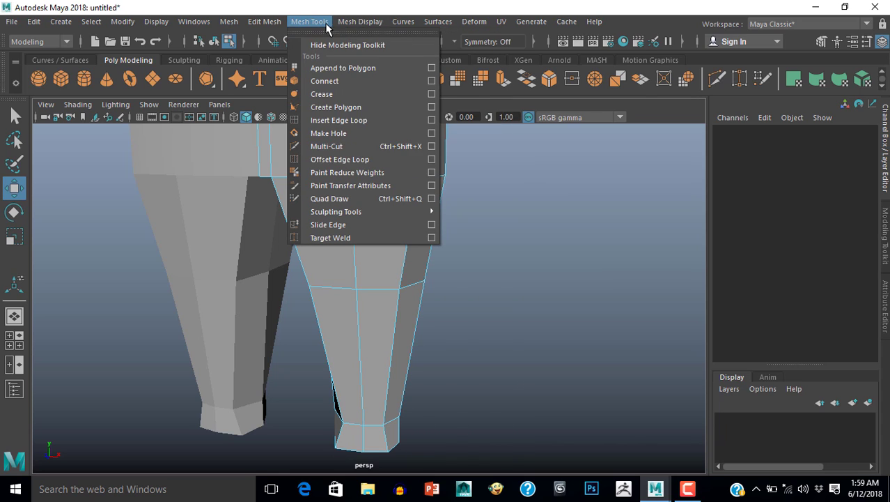
left_click(335, 121)
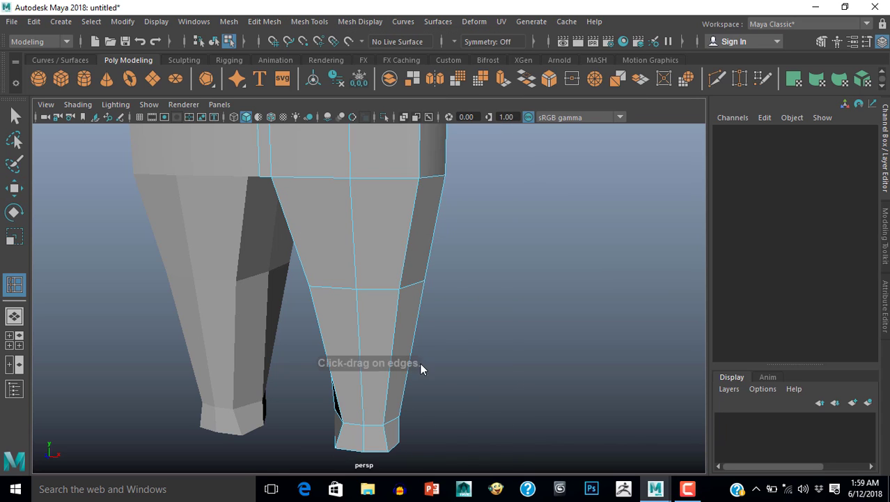
left_click(406, 265)
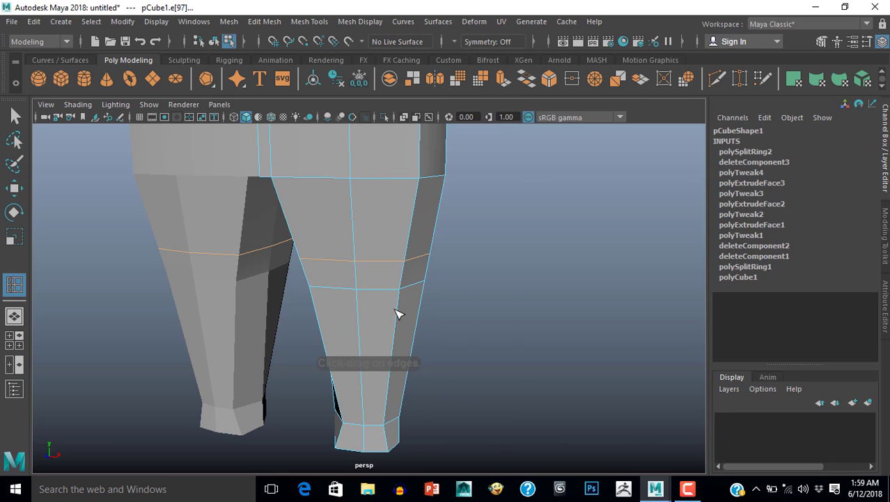
left_click(398, 314)
left_click_drag(408, 342, 399, 391, "alt")
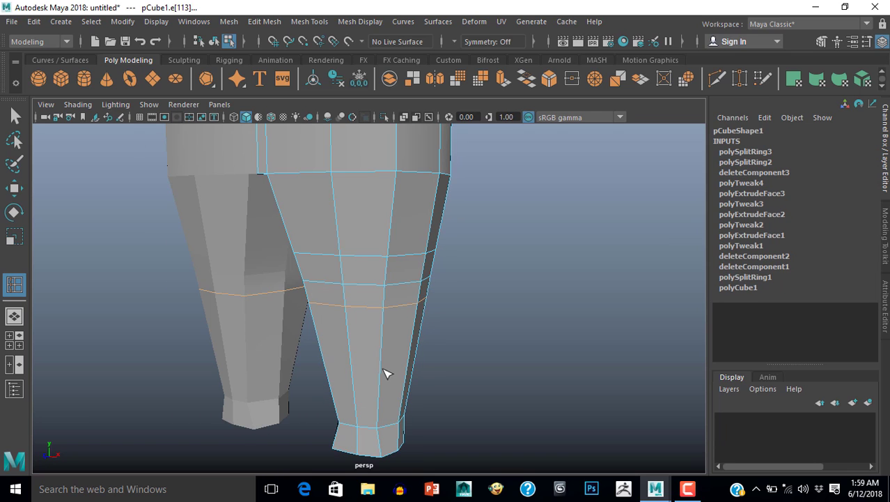
left_click(383, 378)
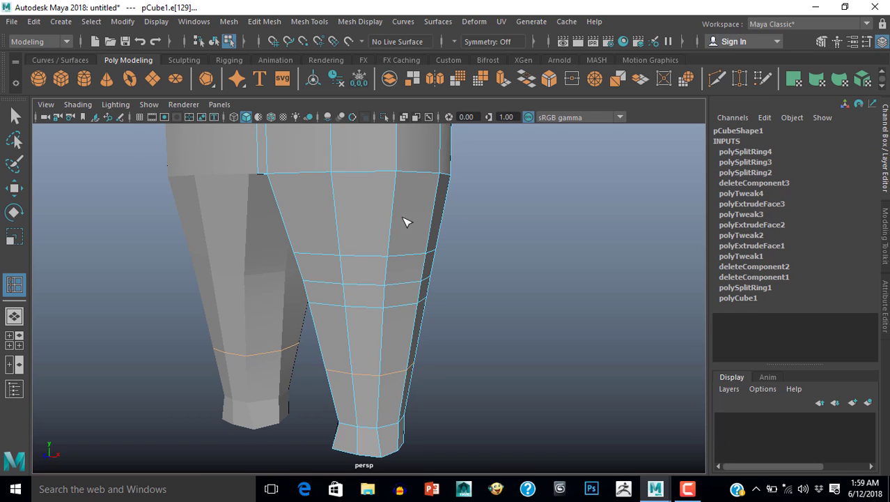
Step: Insert an edge loop across the upper thigh just below the hip and leave the edge loop tool
scroll(440, 296, "down", 3)
left_click_drag(440, 297, 479, 333, "alt")
scroll(486, 309, "up", 2)
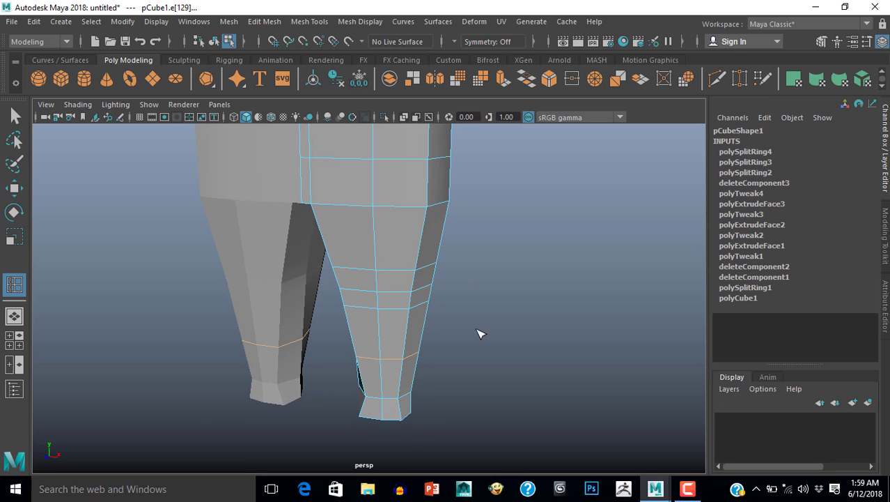
left_click(426, 236)
left_click_drag(427, 255, 317, 356, "alt")
key("w")
Step: Shift the vertical corner edges along the leg in X to round its profile
scroll(452, 296, "down", 3)
scroll(316, 356, "up", 4)
middle_click_drag(316, 356, 314, 299, "alt")
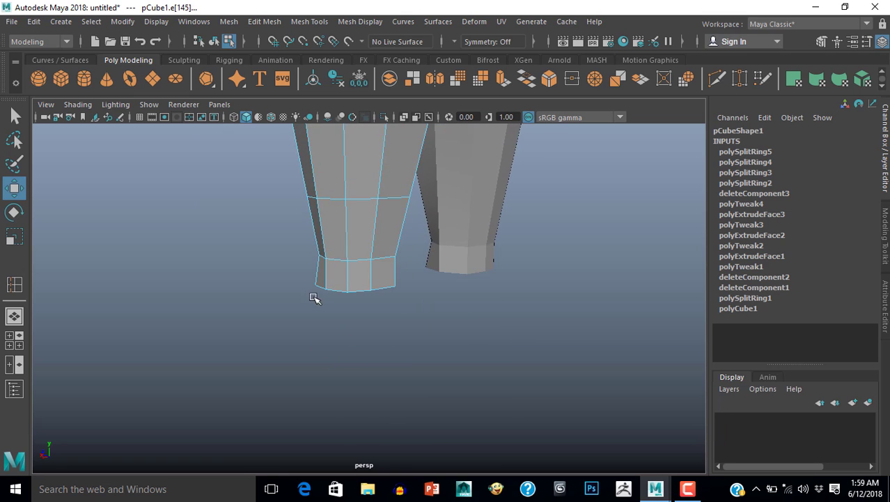
left_click_drag(313, 298, 324, 313, "alt")
left_click(375, 267)
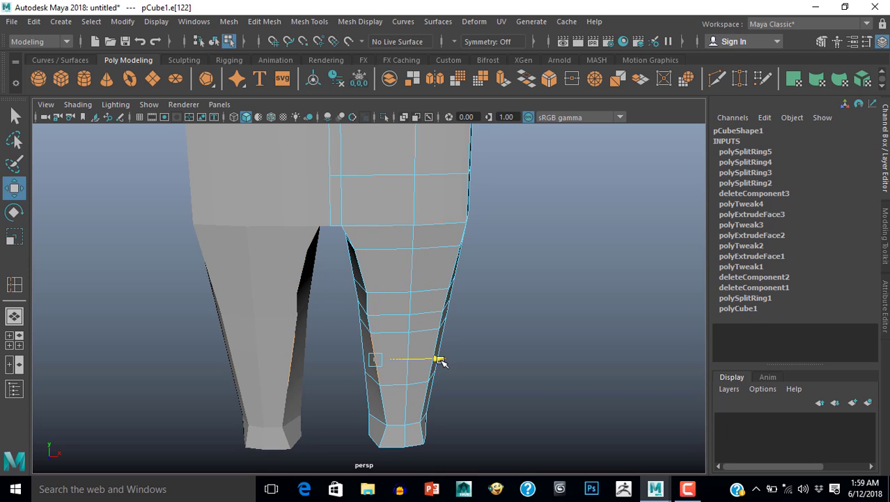
left_click_drag(441, 359, 351, 310, "alt")
Step: In the side view, move the rear vertices at the middle of the hips backward along Z to form the buttocks
key("space")
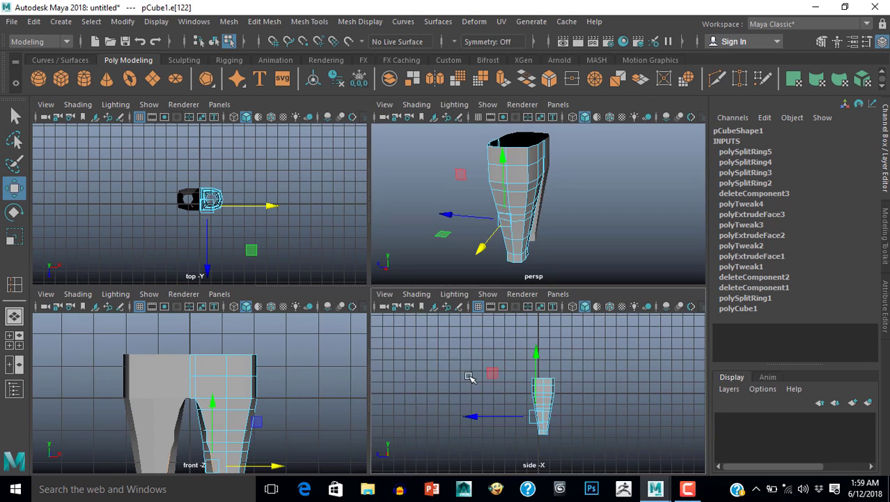
key("space")
scroll(446, 302, "up", 5)
scroll(427, 283, "up", 2)
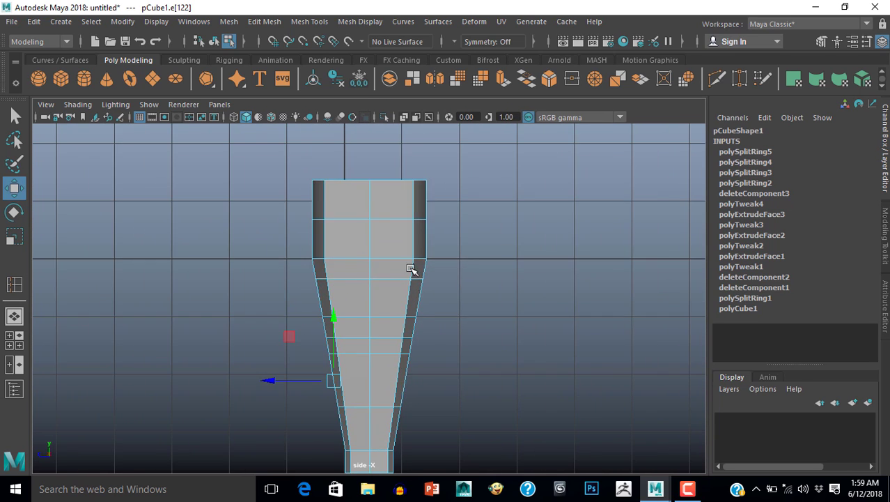
right_click_drag(410, 246, 355, 248)
middle_click_drag(452, 280, 433, 304, "alt")
scroll(447, 213, "up", 1)
scroll(433, 304, "up", 2)
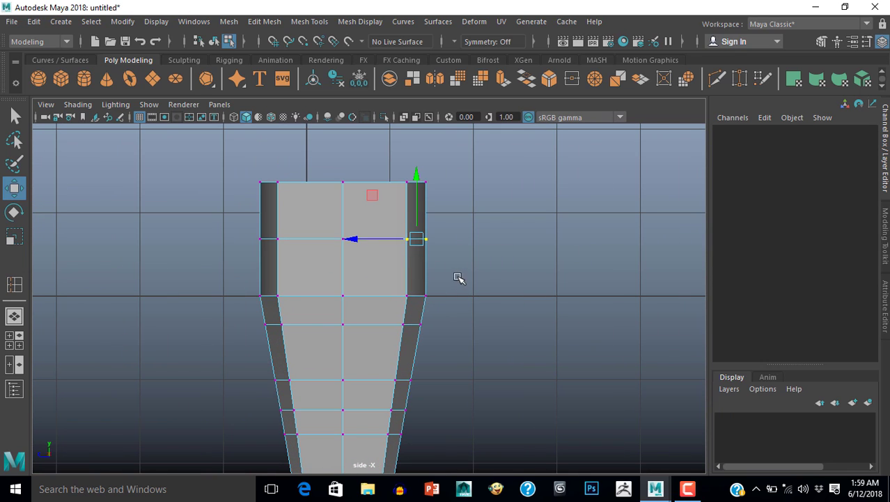
left_click_drag(356, 241, 365, 242)
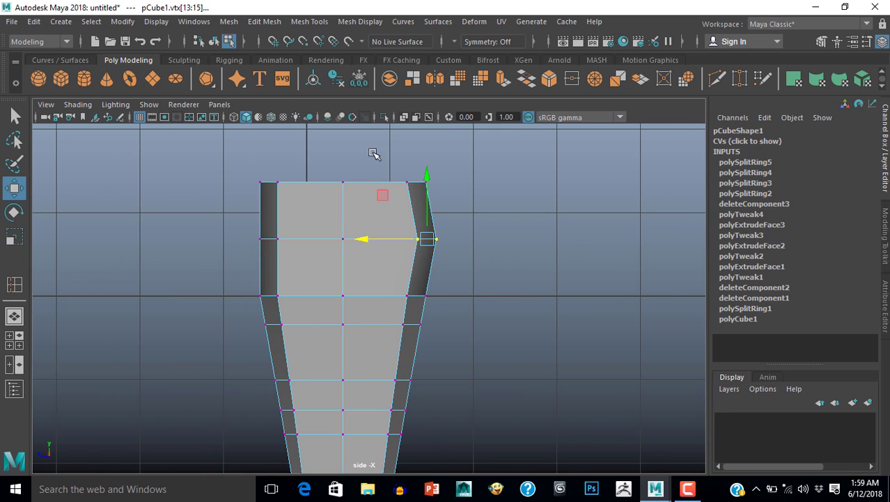
Step: Move the vertices behind the knee inward along Z and reposition the rear vertices above and below to shape the calf
middle_click_drag(460, 345, 457, 316, "alt")
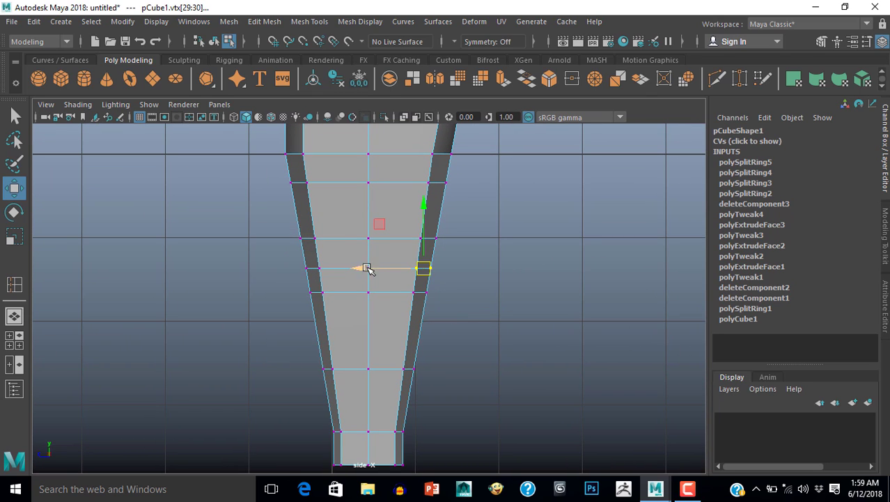
left_click(482, 360)
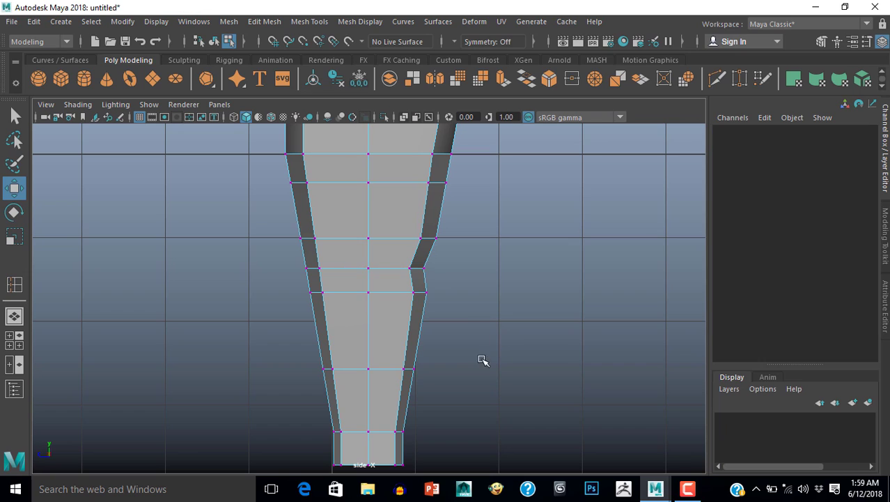
left_click(429, 299)
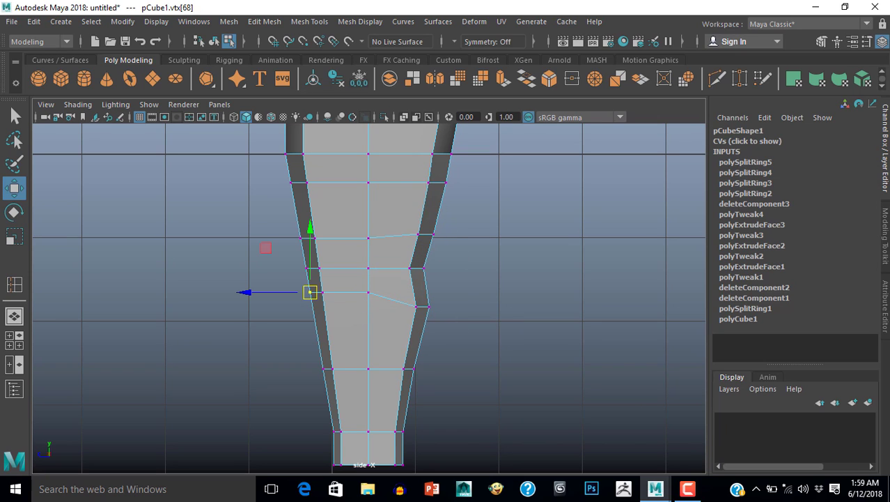
Step: In the side view, move the front vertices around the knee along Z and Y to shape the kneecap and shin
left_click(296, 272)
left_click_drag(338, 307, 308, 289)
left_click(298, 294)
left_click(305, 303)
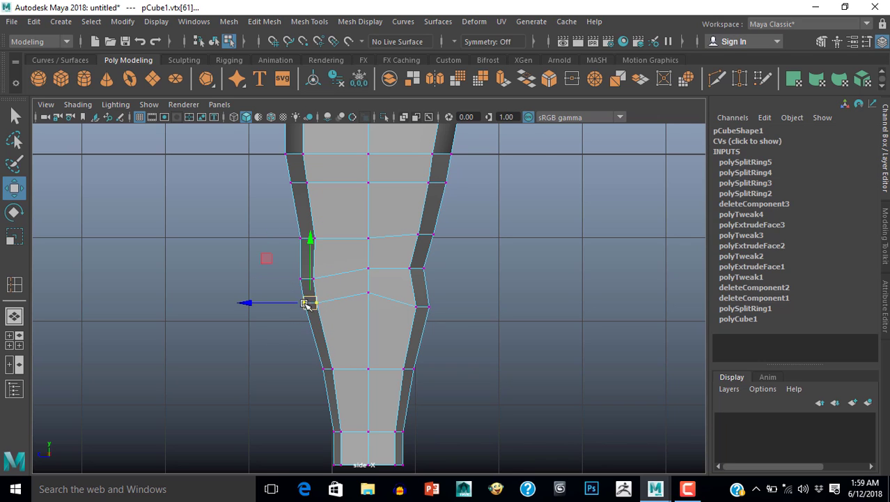
left_click(298, 351)
left_click_drag(293, 233, 315, 246)
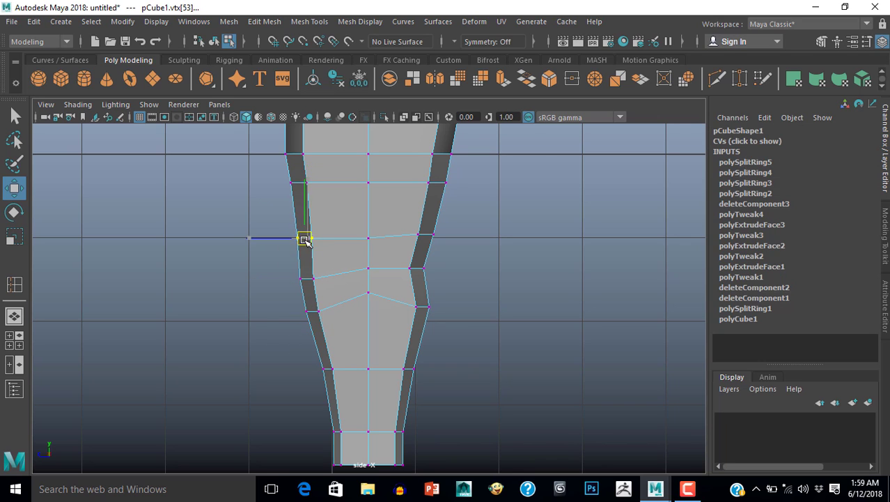
left_click(509, 339)
key("space")
key("space")
Step: Insert three horizontal edge loops around the ankle band at the lower end of the leg
left_click_drag(464, 234, 418, 271, "alt")
right_click_drag(411, 287, 439, 289, "alt")
left_click_drag(439, 289, 398, 300, "alt")
left_click_drag(462, 328, 308, 336, "alt")
right_click_drag(308, 336, 343, 350, "alt")
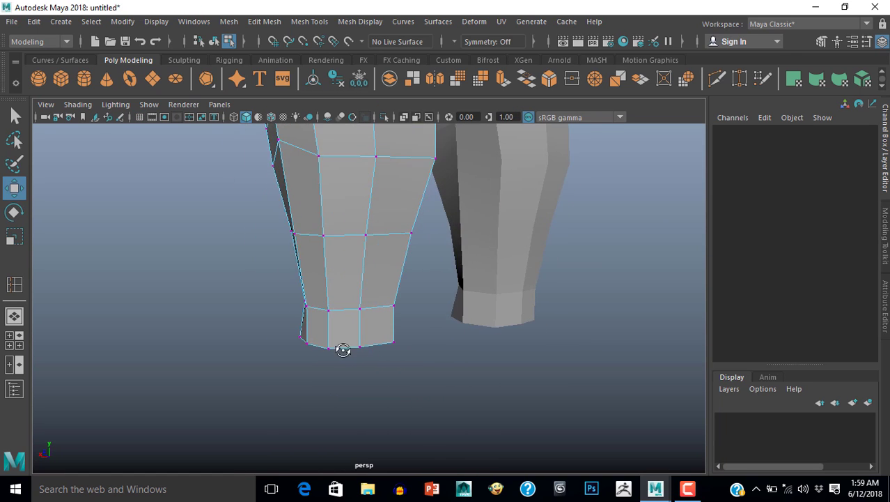
left_click_drag(343, 349, 420, 309, "alt")
left_click(396, 333)
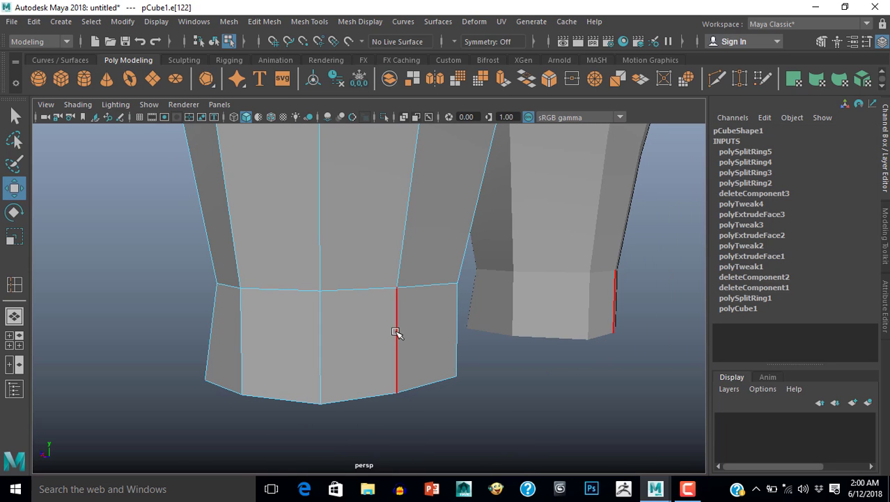
left_click(396, 333)
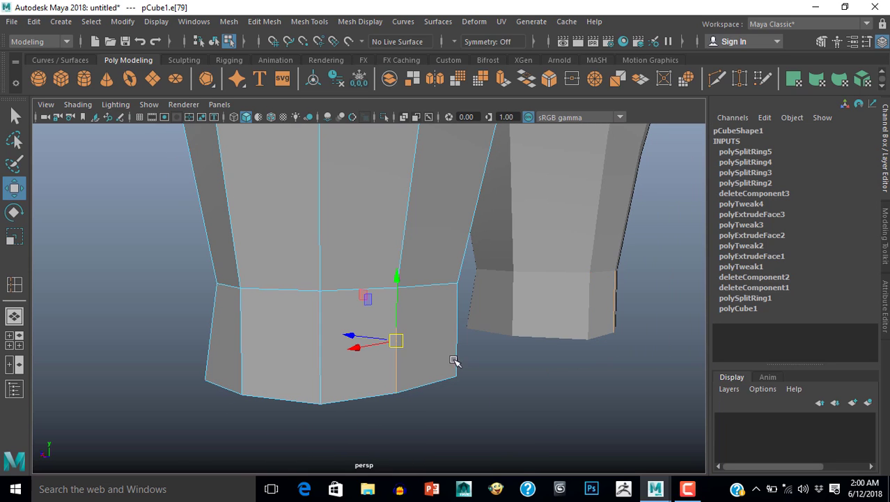
key("F8")
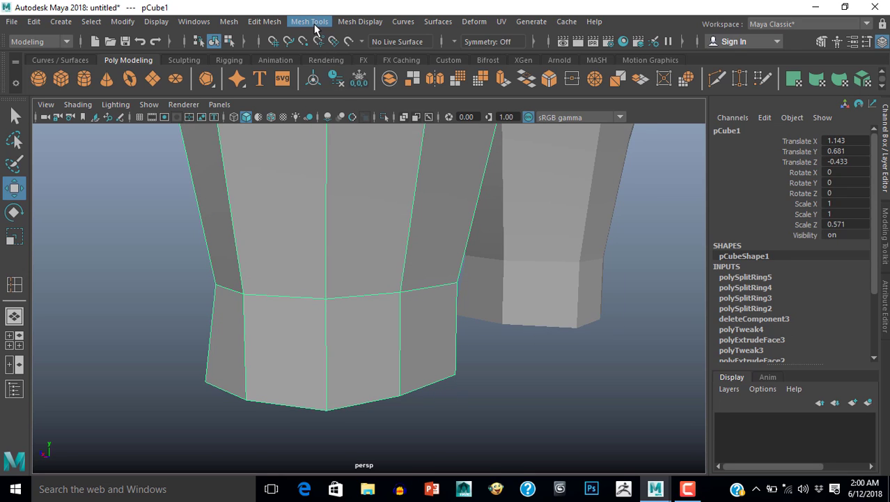
left_click(314, 22)
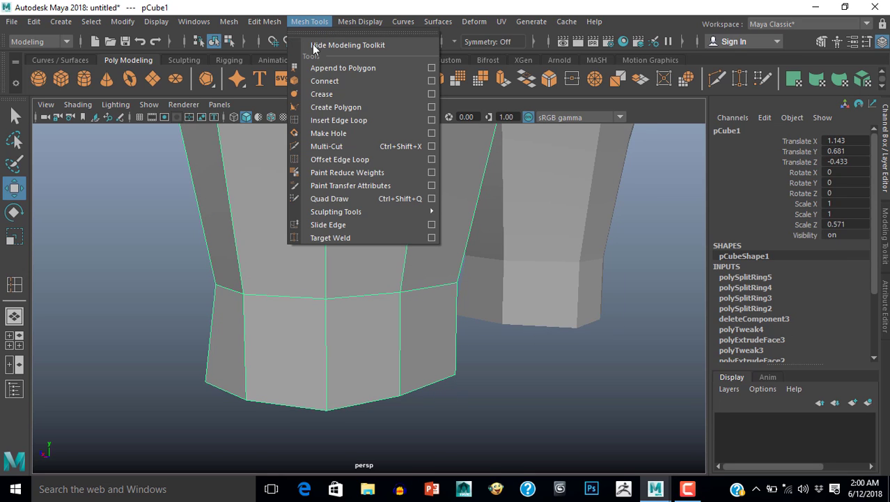
left_click(333, 120)
left_click_drag(371, 310, 409, 331, "alt")
left_click(361, 333)
left_click(360, 384)
left_click(333, 329)
key("w")
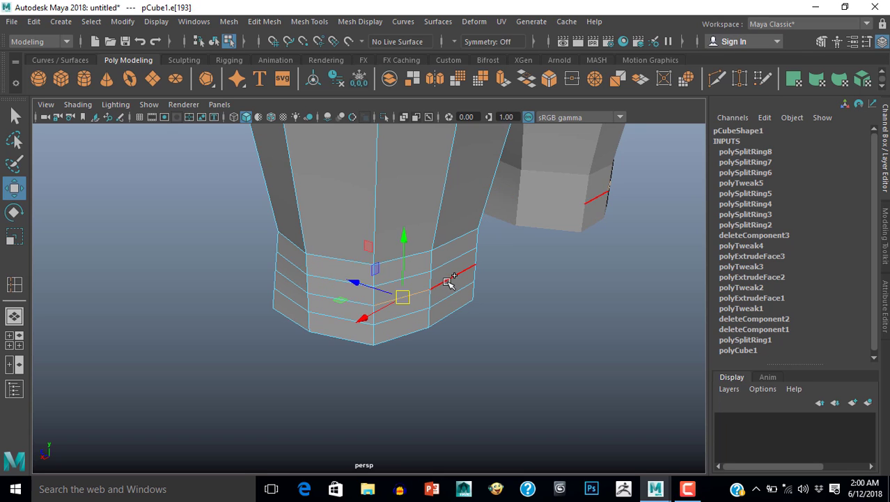
Step: Pull the rear edges of the middle ankle loop backward along Z to form the heel, and preview the leg smoothed
left_click_drag(395, 349, 427, 318, "alt")
left_click_drag(390, 281, 397, 287)
left_click_drag(387, 341, 473, 286, "alt")
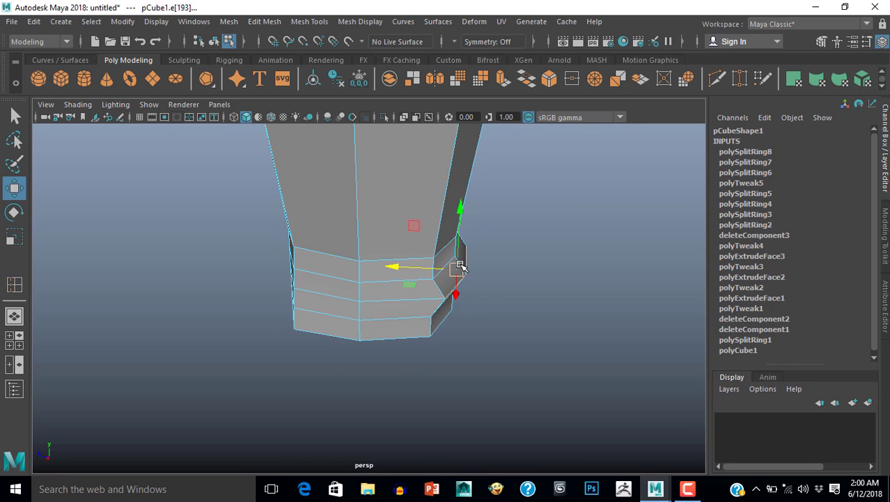
left_click_drag(465, 360, 405, 347, "alt")
left_click(488, 307)
left_click_drag(496, 352, 485, 378, "alt")
scroll(491, 374, "up", 4)
left_click_drag(515, 344, 503, 333, "alt")
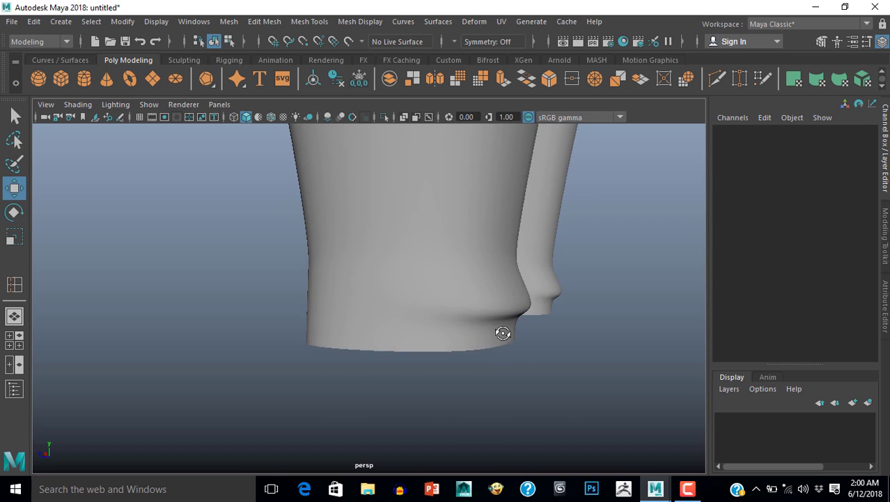
mouse_move(458, 369)
left_mouse_down("alt")
mouse_move(402, 369)
mouse_move(479, 386)
mouse_move(453, 381)
left_mouse_up("alt")
Step: Select the open border edge loop at the bottom of the leg, scale it inward and raise it slightly along Y
left_click(401, 346)
right_click_drag(430, 303, 431, 303)
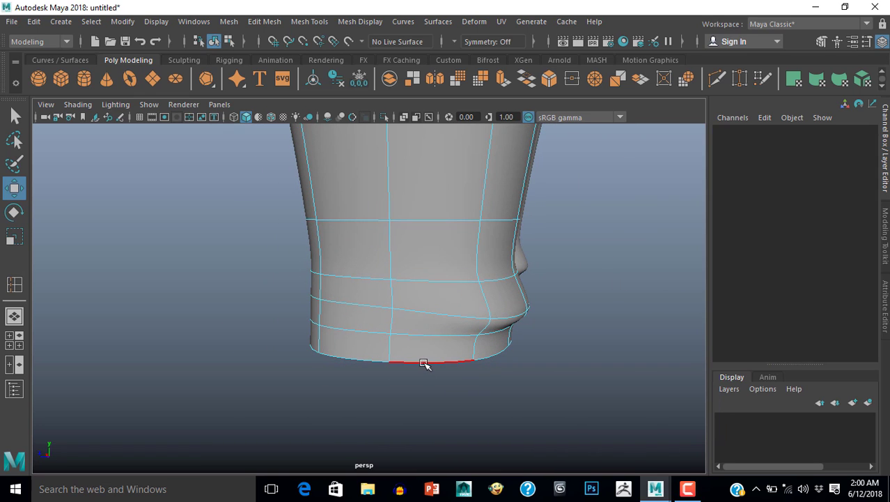
left_click(421, 363)
left_click_drag(422, 368, 474, 399, "alt")
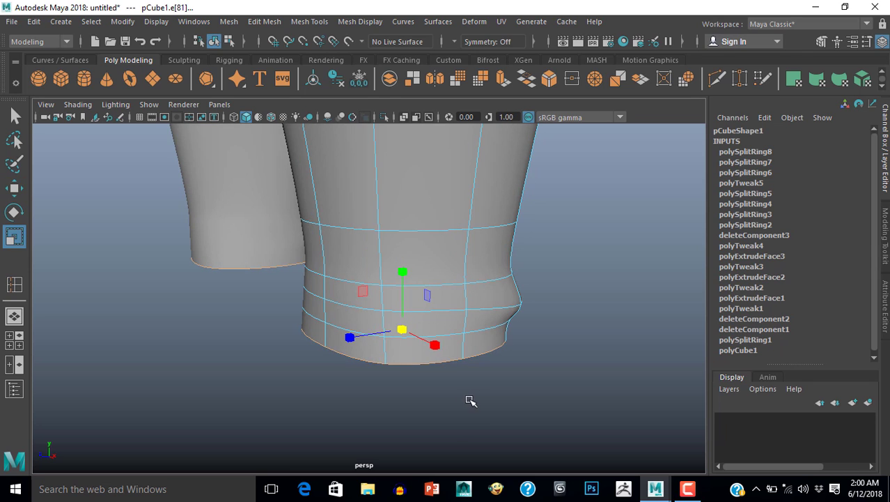
mouse_move(418, 397)
left_mouse_down("alt")
mouse_move(436, 373)
mouse_move(431, 361)
mouse_move(428, 384)
left_mouse_up("alt")
left_click(467, 401)
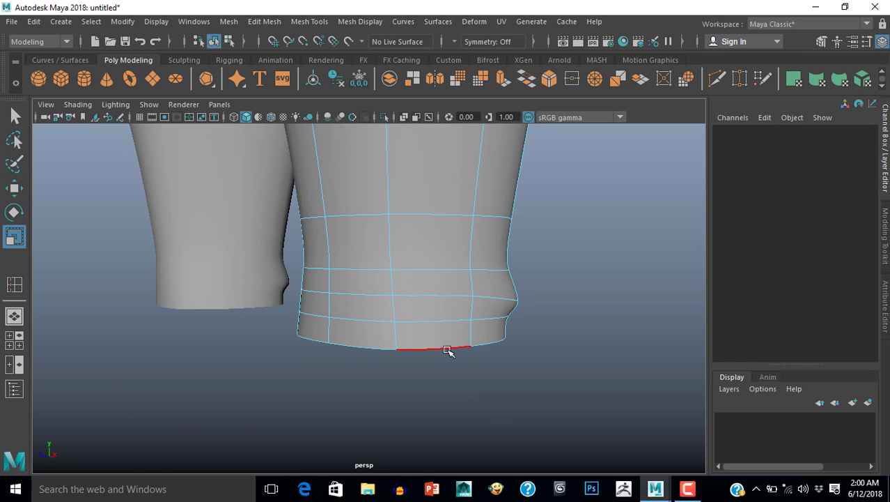
double_click(448, 350)
left_click_drag(448, 350, 403, 388, "alt")
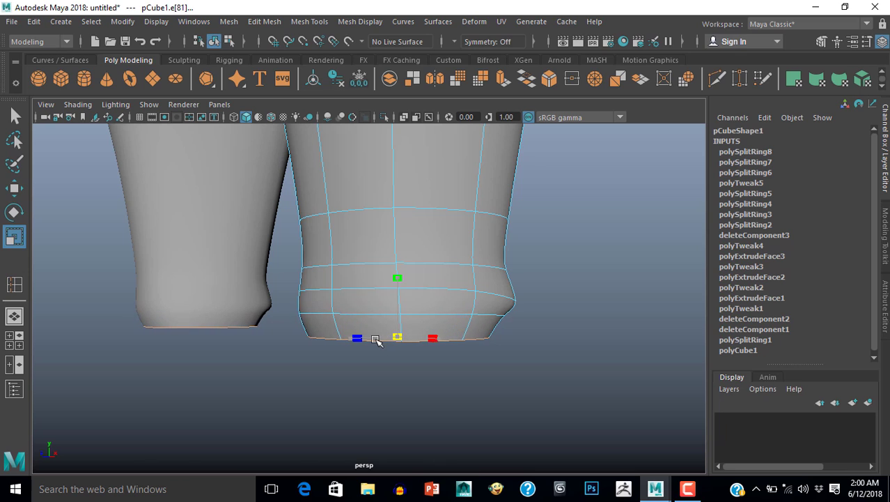
left_click_drag(395, 364, 402, 263, "alt")
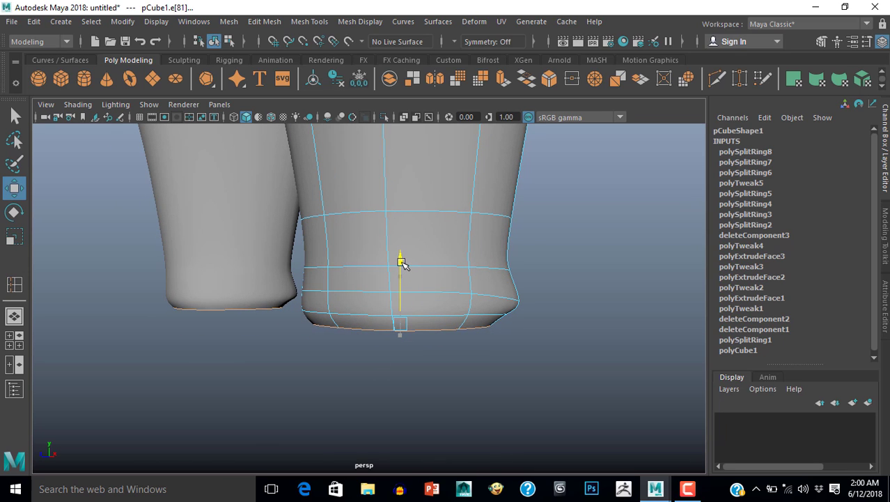
Step: Adjust the lower leg vertices near the ankle along Z, and return to object mode to check both legs
left_click_drag(442, 383, 371, 404, "alt")
scroll(396, 420, "down", 3)
scroll(424, 422, "up", 4)
right_click_drag(415, 378, 373, 375)
left_click_drag(407, 420, 374, 360, "alt")
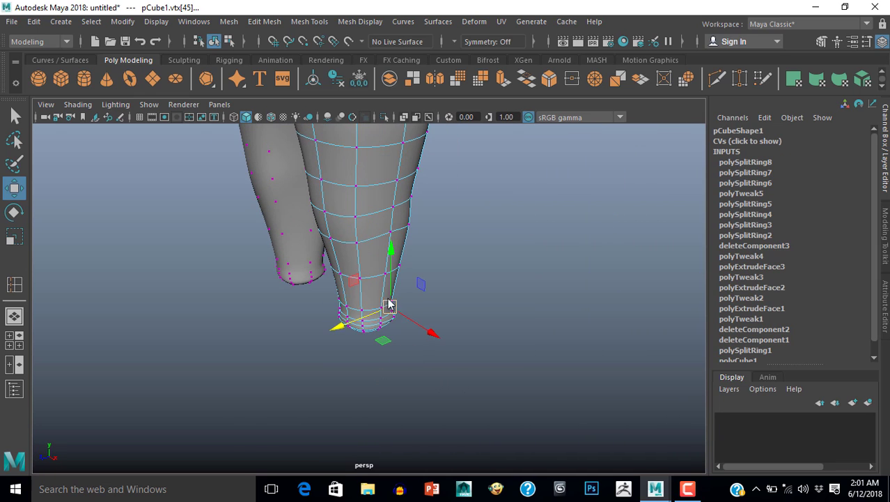
right_click_drag(388, 304, 435, 272)
left_click(435, 272)
scroll(396, 327, "down", 4)
left_click_drag(376, 328, 455, 316, "alt")
scroll(455, 316, "down", 2)
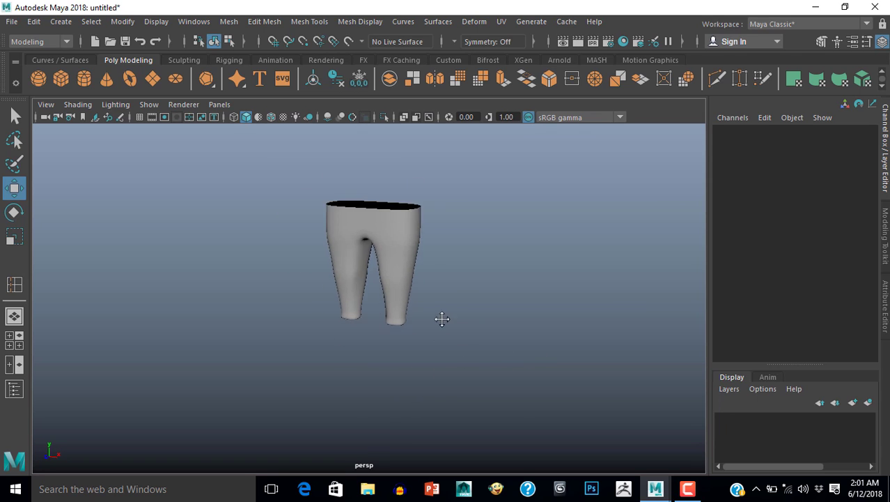
left_click_drag(394, 359, 527, 433, "alt")
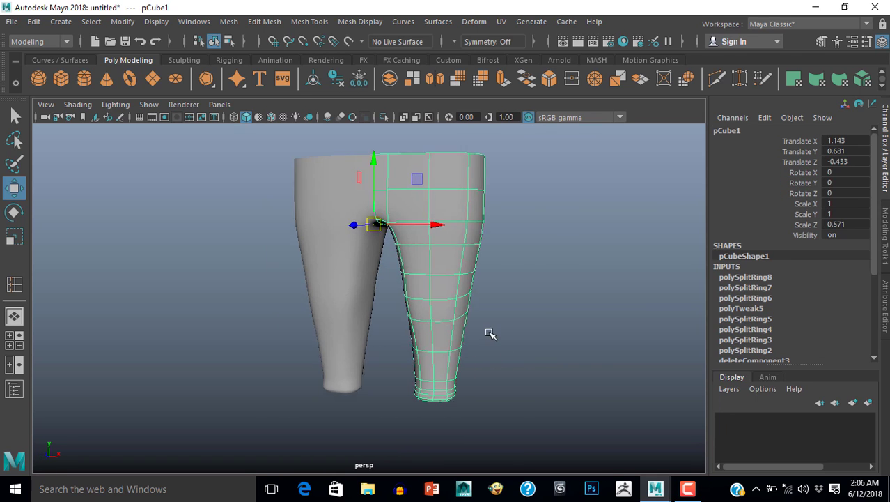
Step: In the side view, create a polygon cube below the ankle, about 0.60 wide, 0.35 high and 1.53 deep
mouse_move(490, 332)
left_mouse_down("alt")
mouse_move(457, 318)
mouse_move(483, 342)
mouse_move(415, 318)
mouse_move(455, 292)
mouse_move(473, 329)
left_mouse_up("alt")
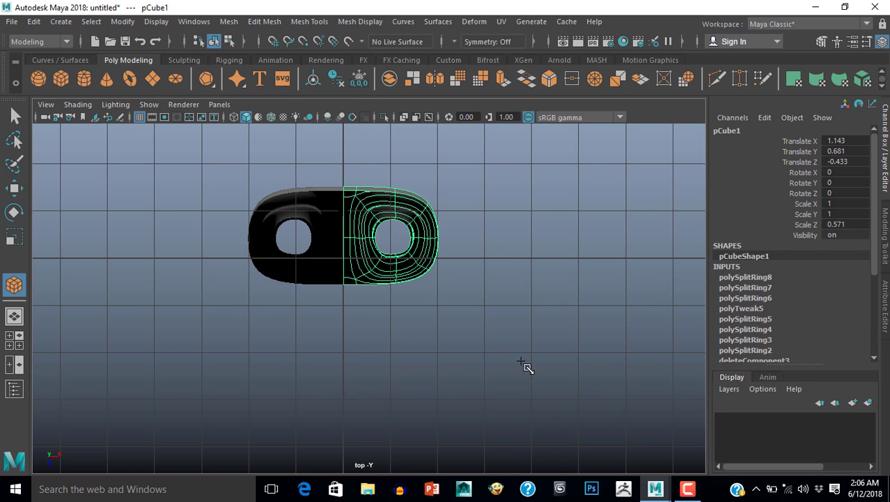
key("space")
key("space")
right_click_drag(521, 361, 467, 346, "alt")
scroll(432, 351, "up", 3)
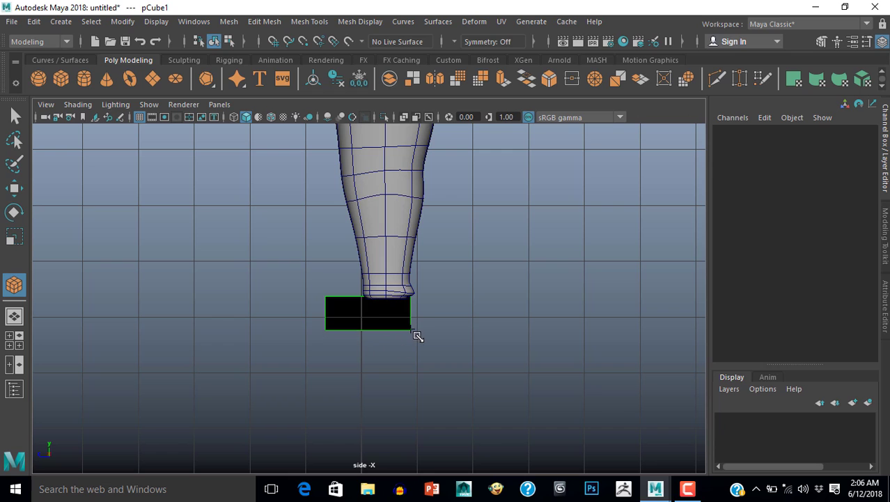
left_click_drag(428, 319, 438, 335)
key("space")
key("space")
scroll(439, 336, "up", 1)
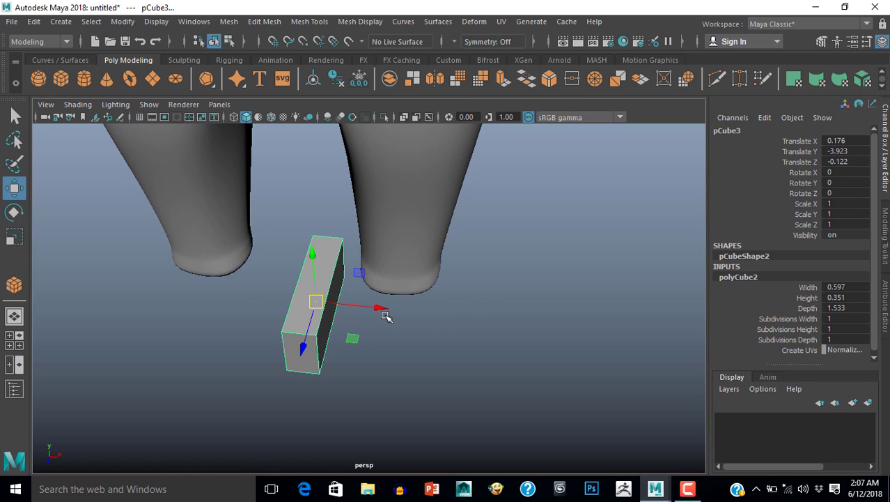
Step: Place the foot cube under the leg at X 1.056 and scale it to 1.659 in X and 0.685 in Y
key("r")
left_click_drag(376, 306, 390, 380)
key("w")
key("r")
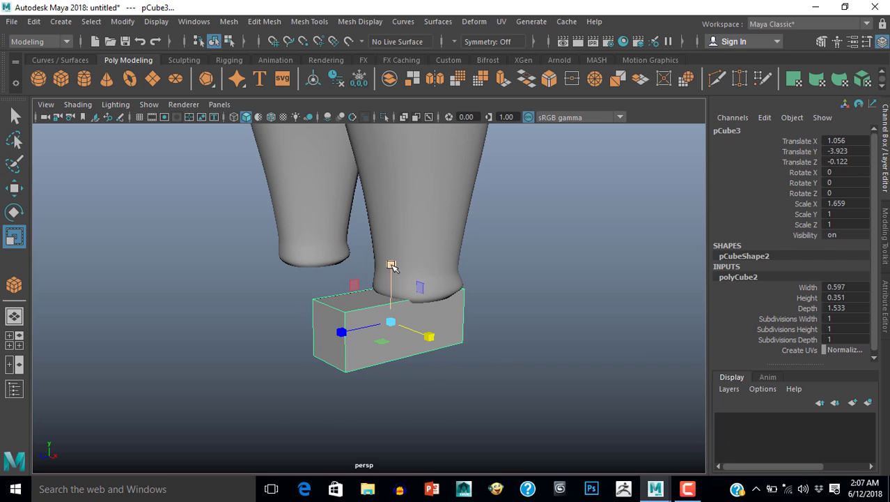
left_click_drag(392, 265, 391, 285)
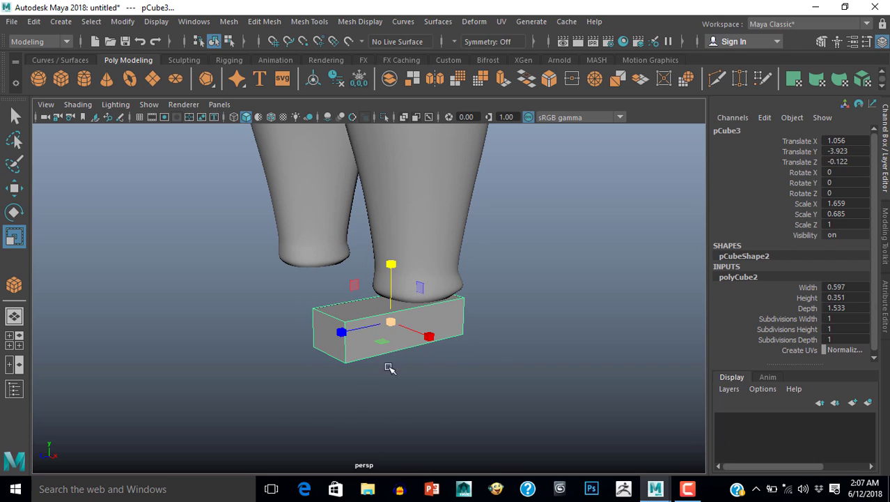
left_click_drag(389, 368, 421, 374, "alt")
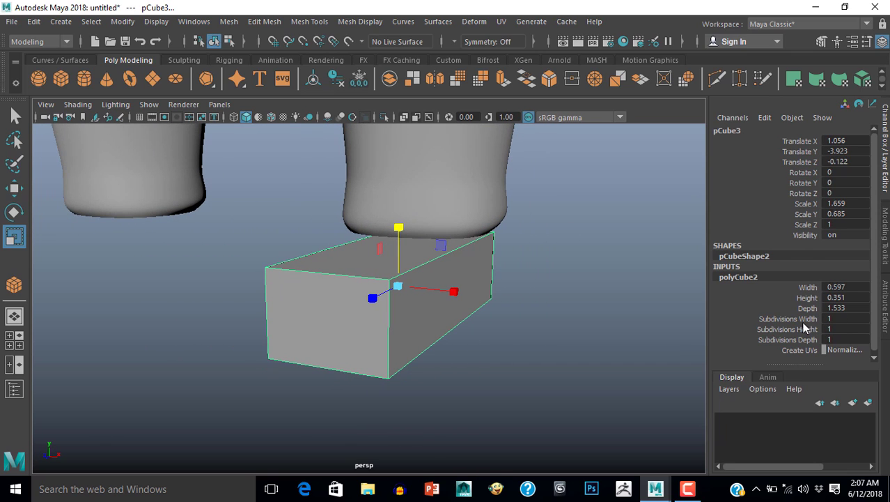
Step: Set the foot cube's subdivisions to 2 in width, 3 in height and 4 in depth
left_click_drag(801, 317, 802, 337)
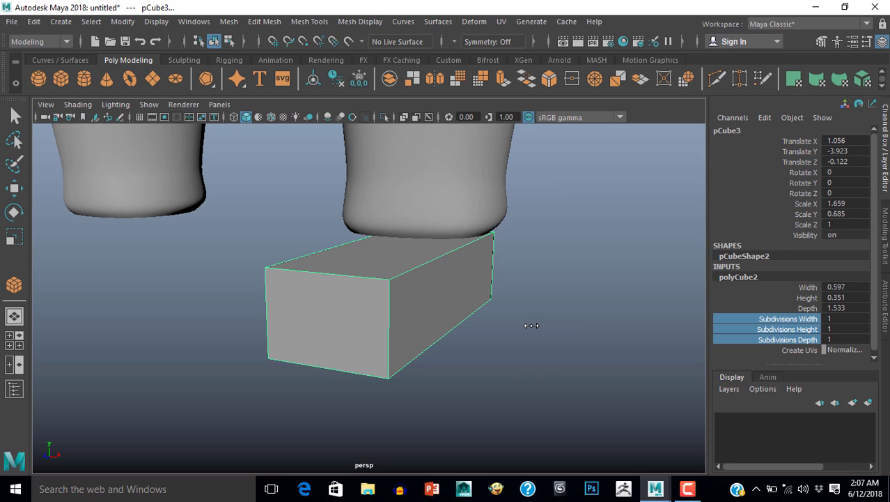
middle_click_drag(532, 325, 536, 325)
left_click_drag(502, 359, 454, 370, "alt")
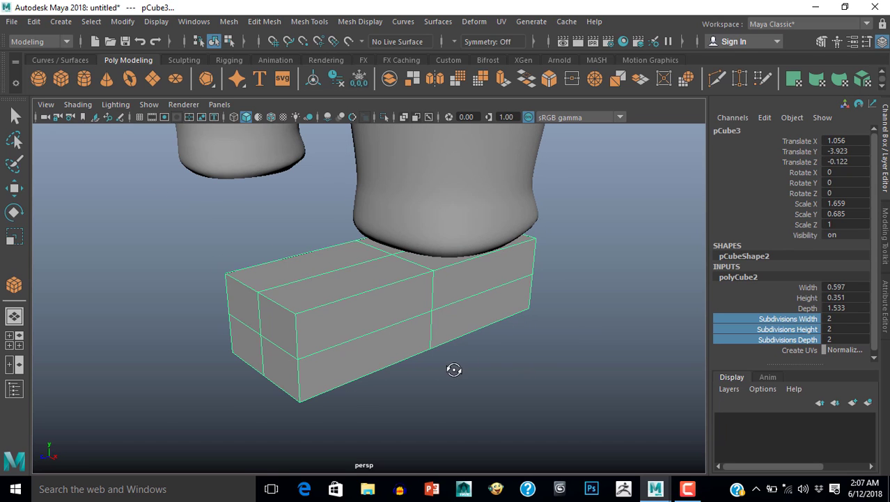
left_click(813, 330)
middle_click_drag(577, 340, 581, 341)
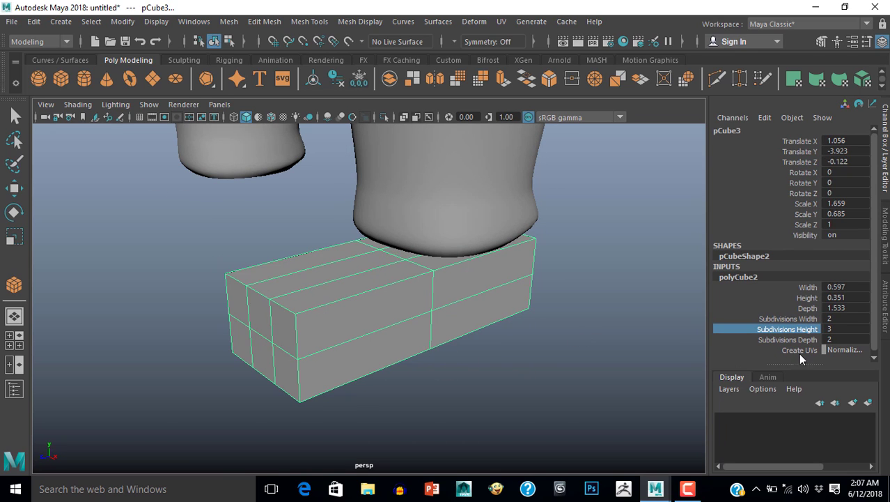
left_click(780, 340)
middle_click_drag(603, 344, 606, 344)
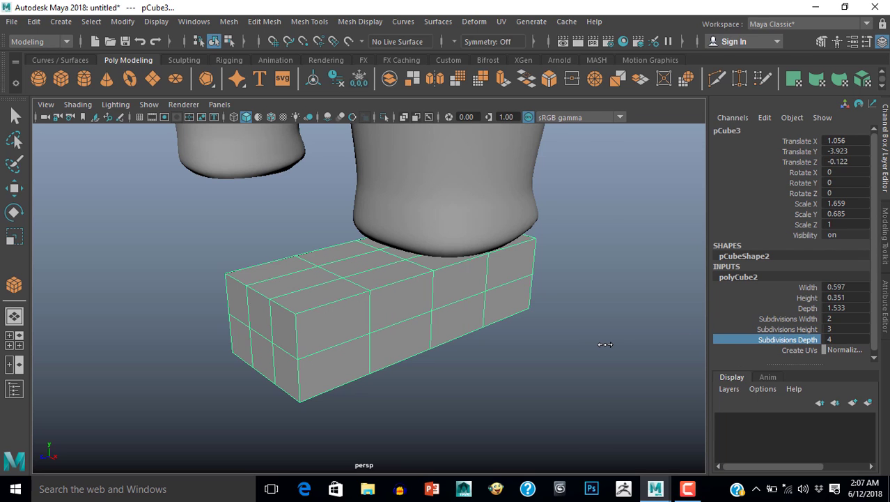
Step: Move the middle row of vertices on the foot's front face along Z, and turn on the smooth preview
left_click_drag(485, 380, 333, 376, "alt")
right_click_drag(293, 305, 244, 275)
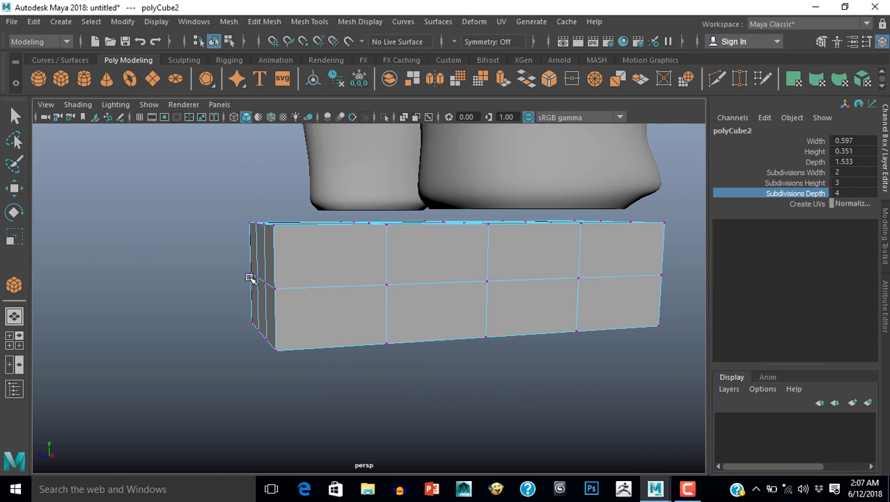
left_click_drag(244, 271, 284, 299)
key("r")
left_click_drag(285, 298, 268, 344, "alt")
key("w")
left_click_drag(205, 365, 209, 360, "alt")
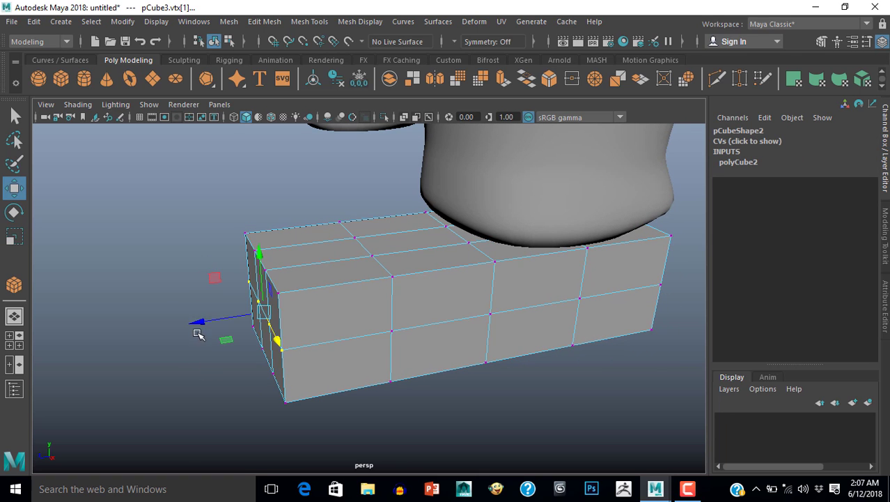
left_click_drag(195, 326, 324, 380)
key("3")
left_click(324, 381)
Step: Select the two outer vertices of the front middle row and move them back along Z to round the toe
left_click(258, 307)
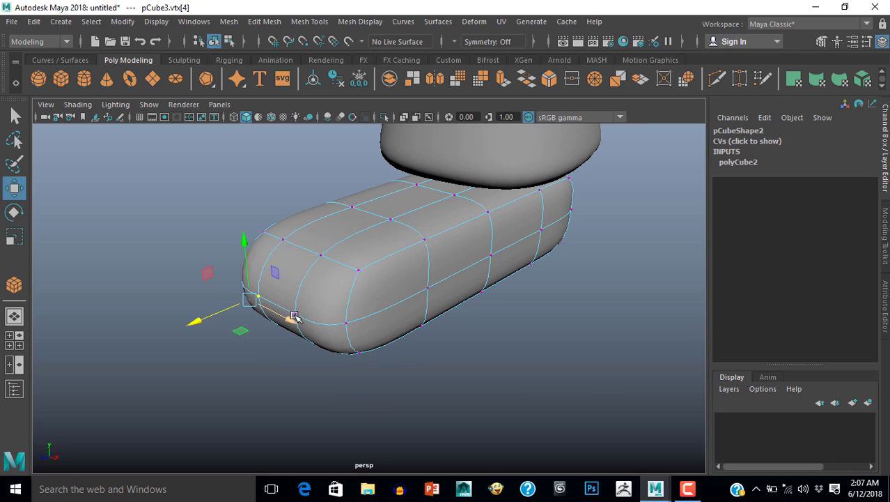
left_click(347, 323)
mouse_move(347, 324)
left_mouse_down("alt")
mouse_move(395, 361)
mouse_move(343, 315)
left_mouse_up("alt")
left_click(329, 305)
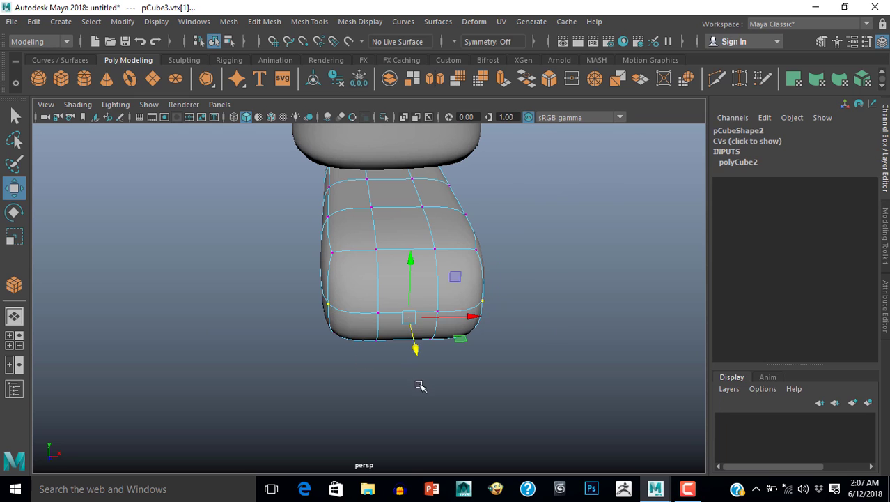
left_click_drag(419, 384, 289, 392, "alt")
left_click_drag(188, 318, 212, 315)
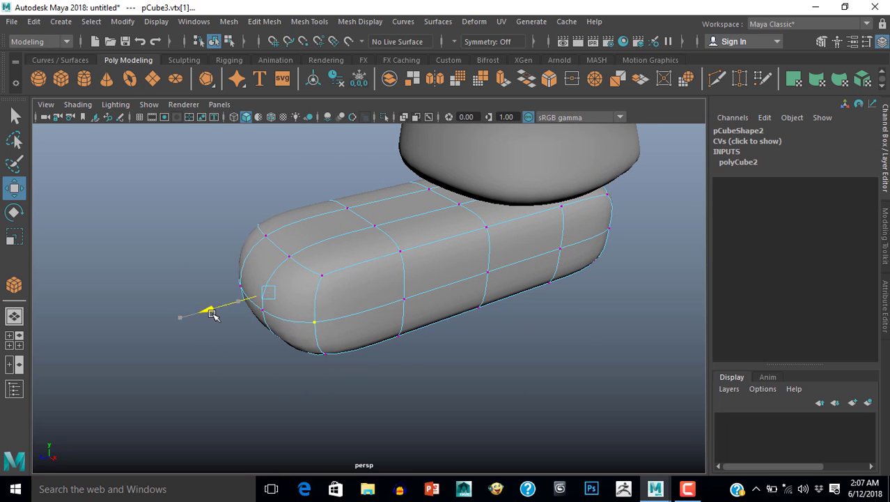
Step: Scale the two outer toe vertices along X to adjust the width of the foot's front
left_click_drag(216, 348, 278, 357, "alt")
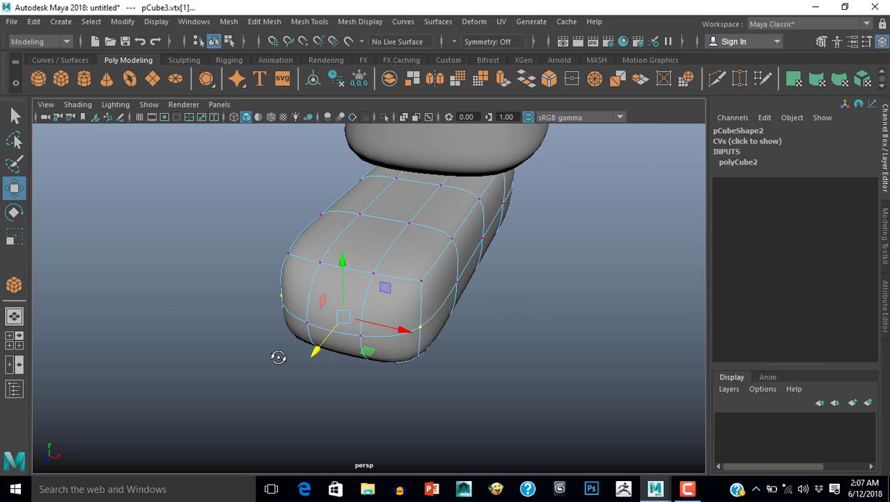
key("r")
left_click_drag(397, 369, 367, 382, "alt")
left_click_drag(379, 346, 392, 351)
mouse_move(370, 377)
left_mouse_down("alt")
mouse_move(323, 400)
mouse_move(312, 378)
mouse_move(354, 392)
mouse_move(357, 379)
left_mouse_up("alt")
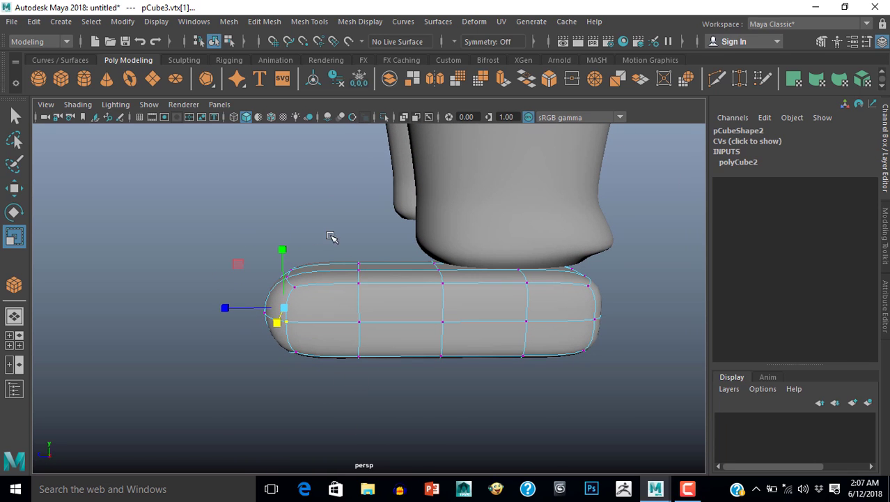
Step: Raise the upper row of vertices behind the foot's toe along Y to bulge the top of the front
key("w")
left_click_drag(371, 301, 336, 357, "alt")
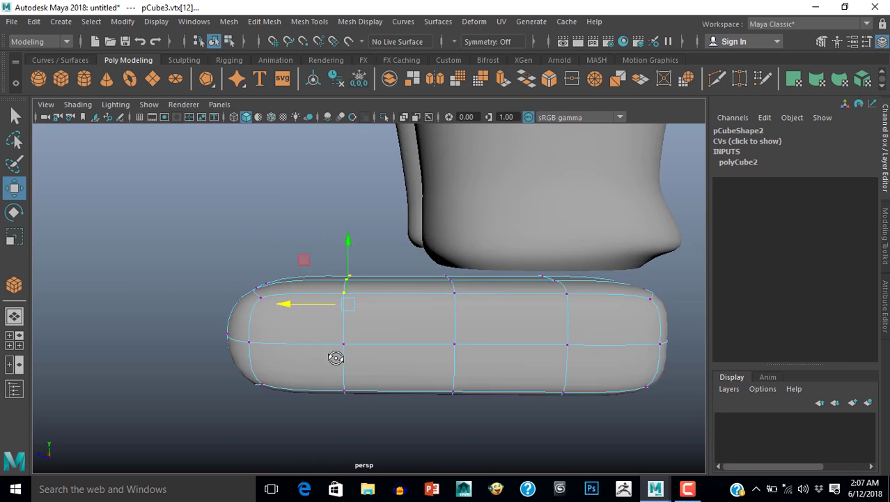
left_click_drag(347, 257, 347, 212)
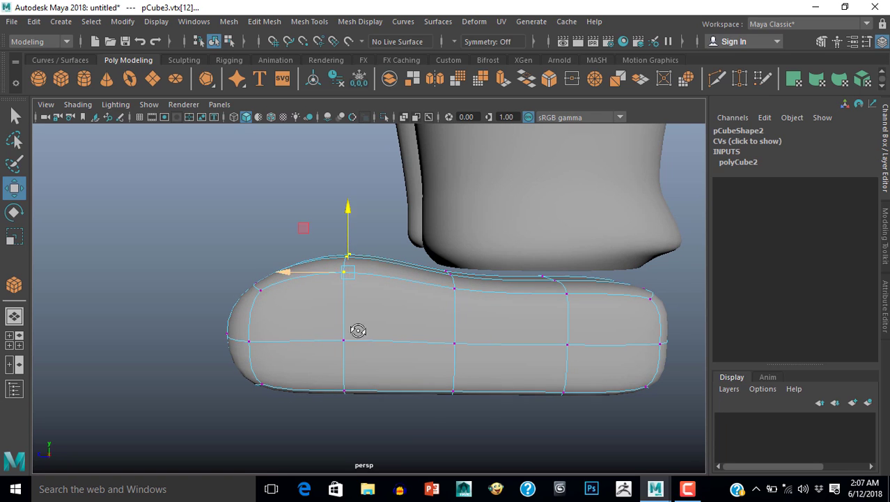
left_click_drag(358, 330, 369, 305, "alt")
Step: Select the single vertex on the foot's upper side edge and adjust its position along X
left_click(405, 323)
left_click(355, 313)
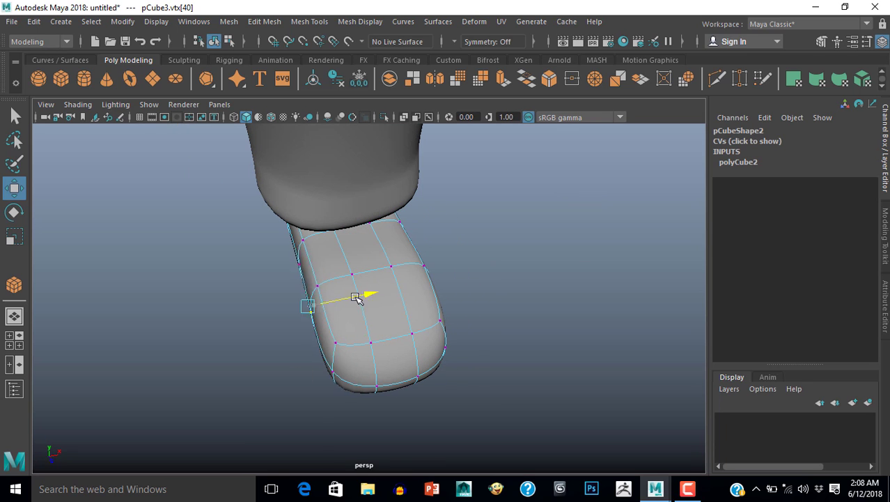
left_click_drag(389, 377, 423, 388, "alt")
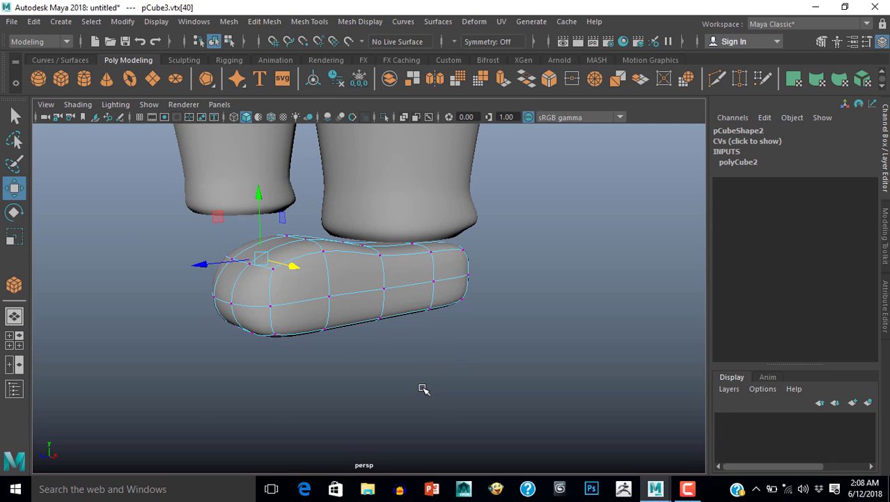
Step: Turn off the smooth preview and move the two bottom front corner vertices back along Z to round the sole's toe
key("1")
left_click_drag(329, 375, 286, 366, "alt")
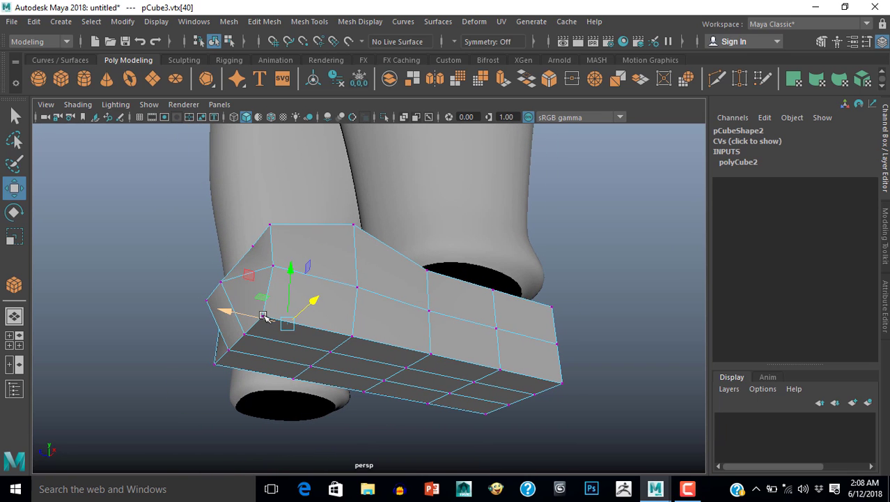
left_click(249, 347)
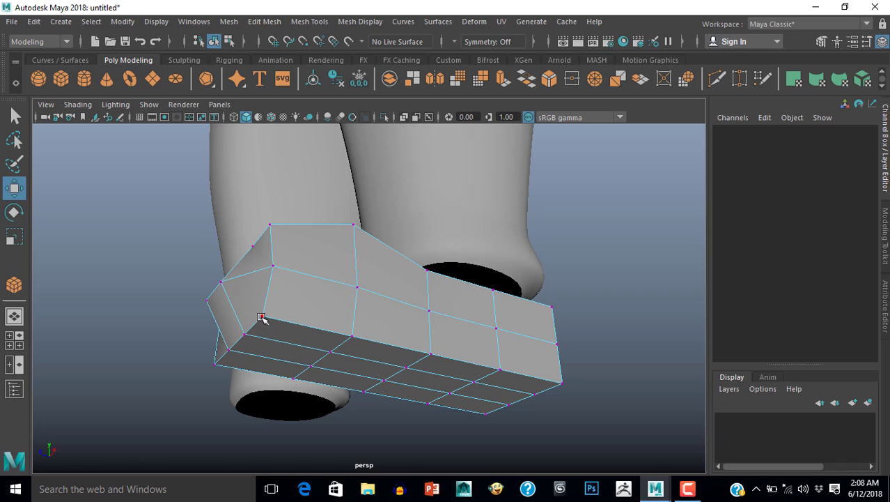
left_click(262, 318)
left_click(214, 366)
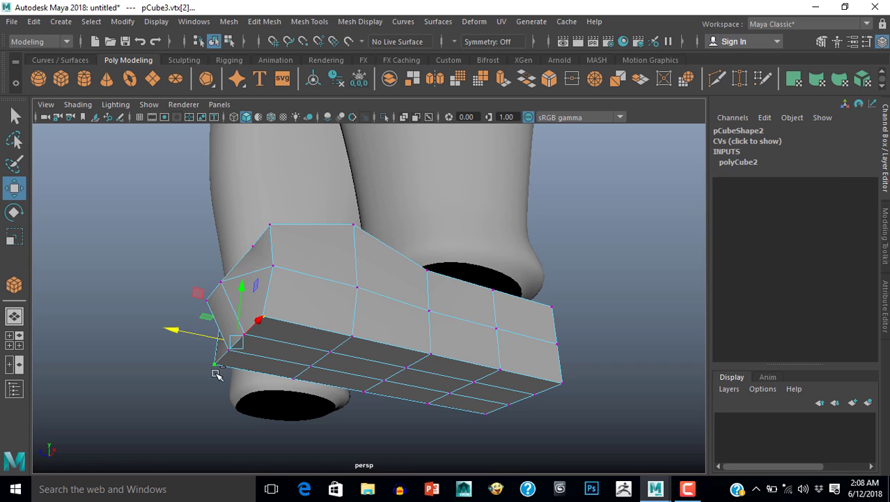
left_click_drag(180, 330, 187, 333)
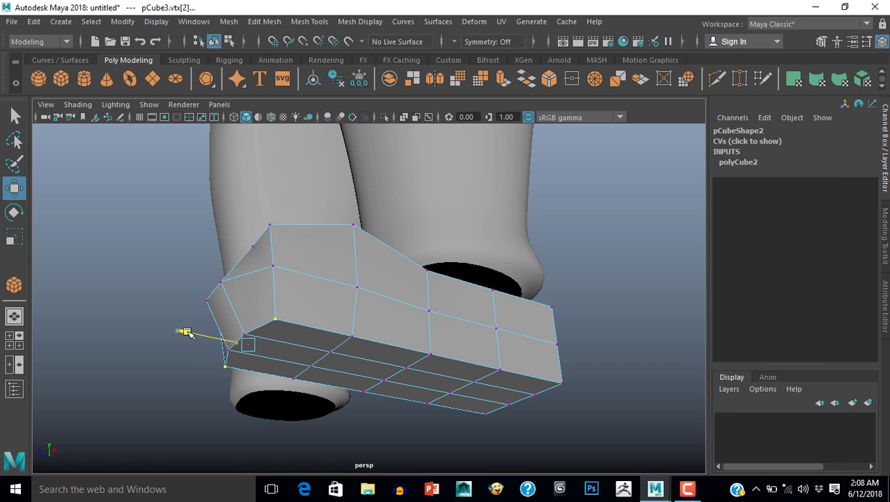
left_click_drag(240, 415, 276, 449, "alt")
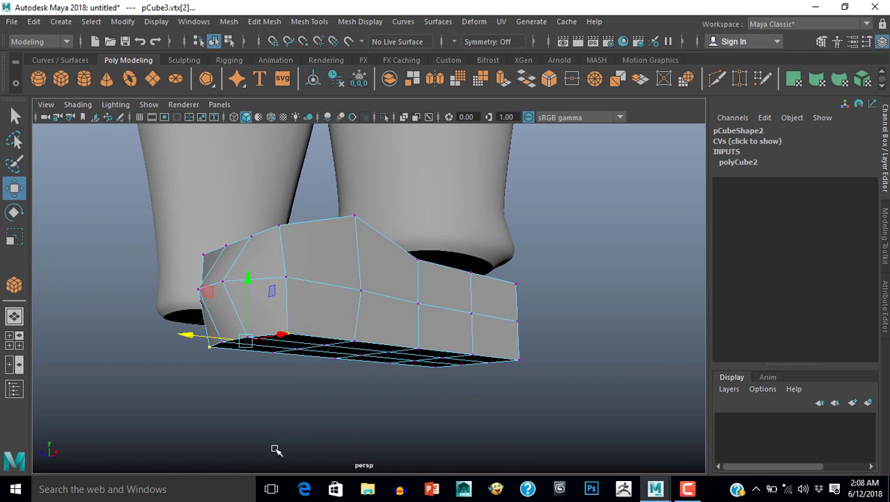
mouse_move(393, 429)
left_mouse_down("alt")
mouse_move(324, 429)
mouse_move(347, 433)
mouse_move(390, 418)
left_mouse_up("alt")
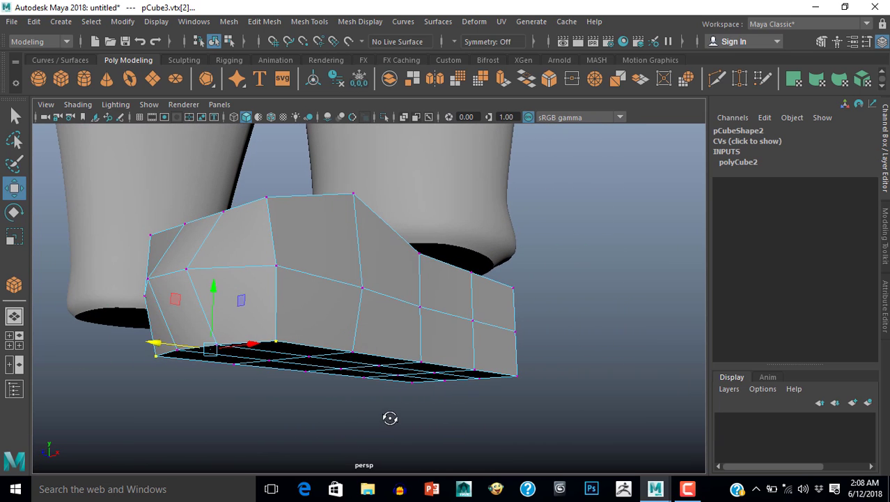
left_click_drag(337, 282, 324, 296, "alt")
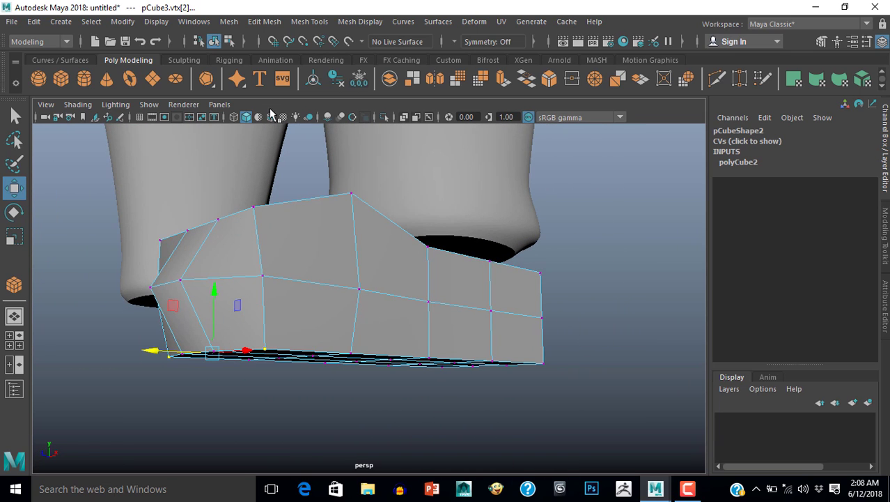
Step: Insert three closely spaced horizontal edge loops around the lower part of the foot with the Insert Edge Loop tool
left_click(309, 22)
left_click(339, 119)
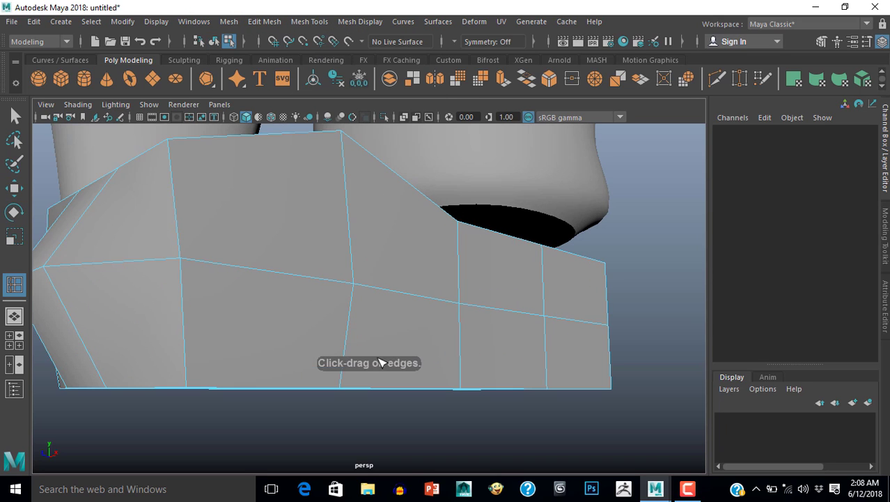
left_click(349, 343)
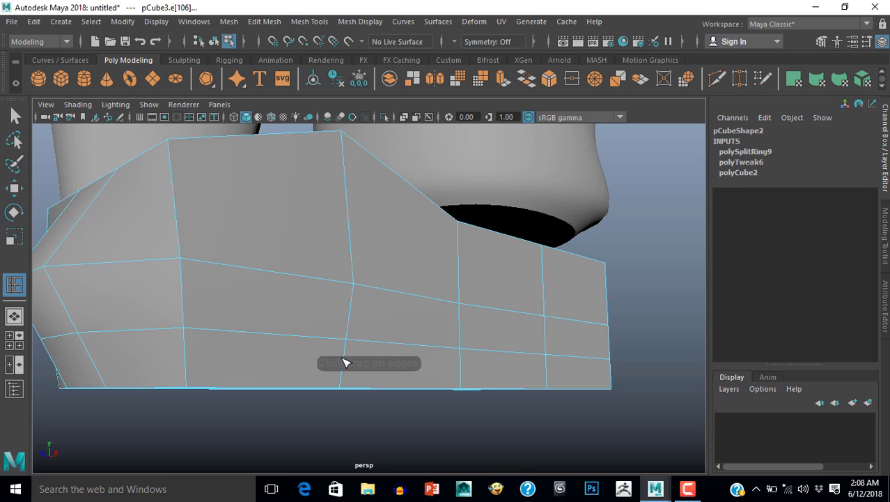
left_click(343, 358)
left_click(345, 349)
left_click_drag(437, 382, 415, 410, "alt")
Step: Scale the middle one of the new edge loops inward to form a groove above the sole
key("r")
left_click(384, 412)
left_click(329, 344)
left_click_drag(363, 315, 377, 377)
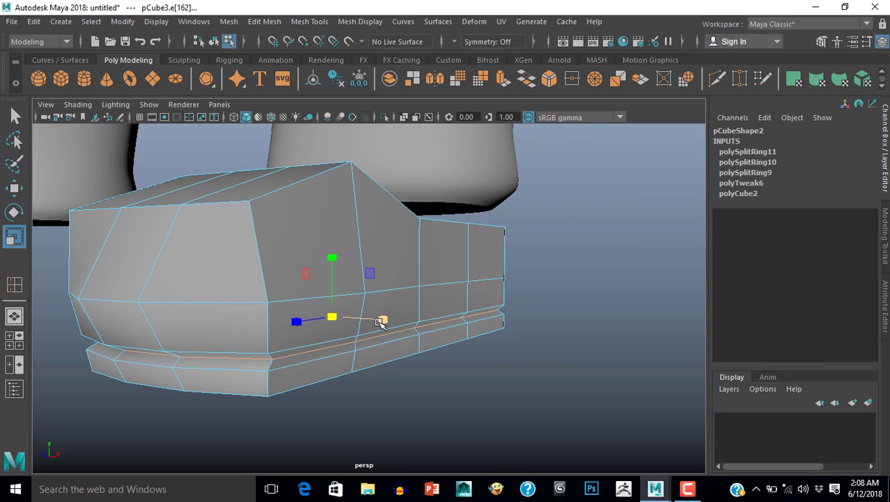
left_click_drag(377, 320, 423, 335, "alt")
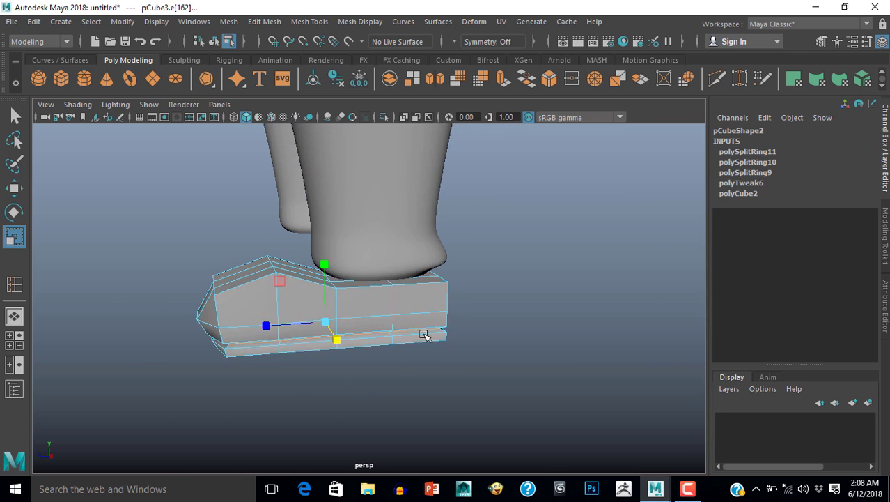
left_click(489, 288)
Step: Select both columns of back corner vertices on the heel and move them forward along Z to round the heel
left_click_drag(488, 292, 394, 358, "alt")
left_click(425, 337)
left_click_drag(463, 366, 354, 414, "alt")
right_click_drag(370, 354, 309, 128)
left_click_drag(331, 307, 308, 404, "alt")
left_click_drag(451, 409, 438, 434, "alt")
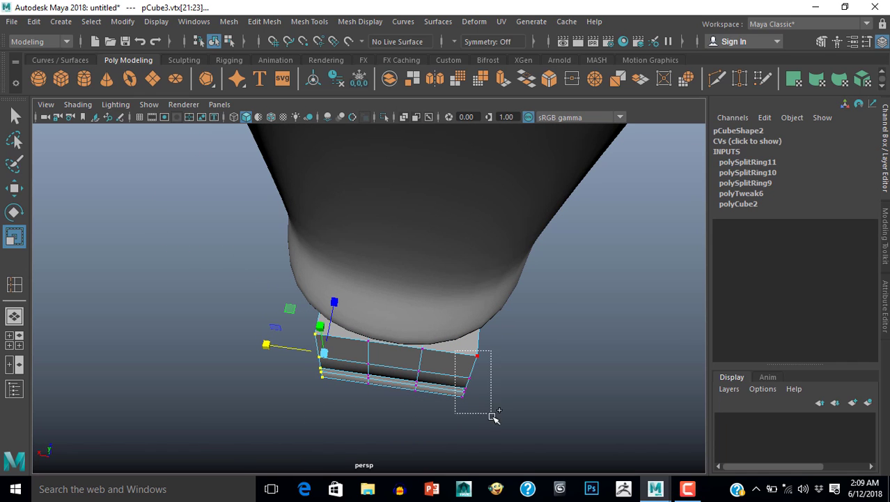
left_click_drag(471, 439, 347, 409, "alt")
key("w")
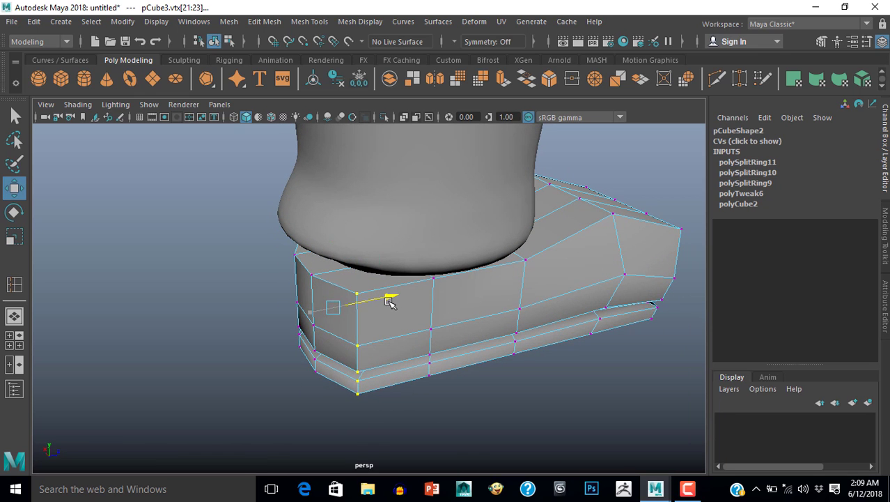
left_click_drag(390, 301, 350, 387, "alt")
Step: Return to object mode, turn on the smooth preview and lower the foot to a Translate Y of about -4.235
right_click_drag(271, 340, 289, 322)
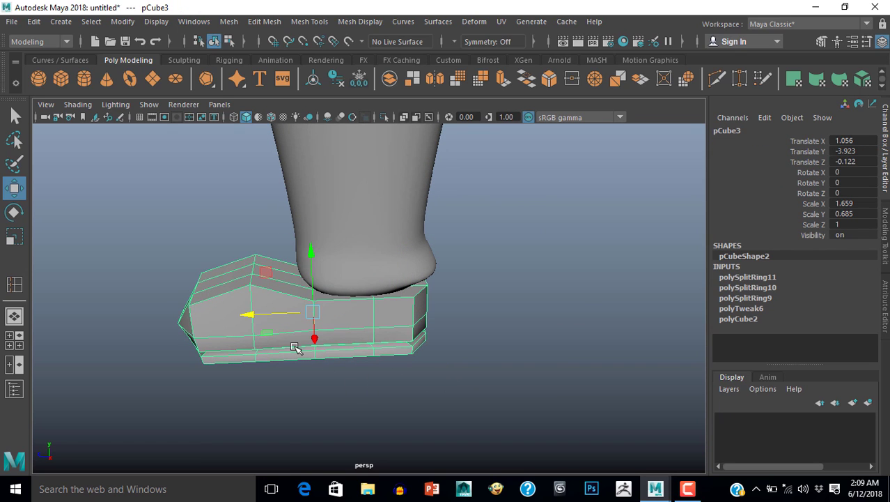
key("3")
left_click(408, 382)
left_click_drag(331, 387, 335, 264, "alt")
left_click(342, 347)
scroll(342, 346, "down", 3)
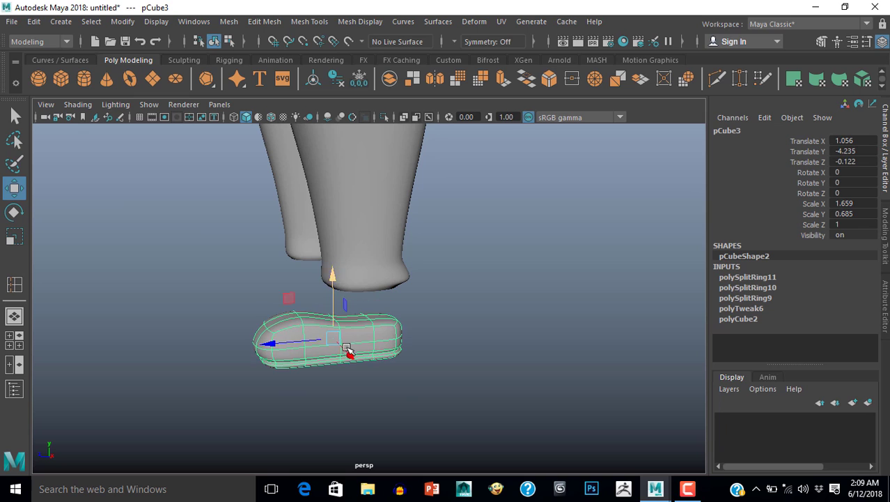
Step: Select the faces on top of the foot's heel half, extrude them and raise them along Y
left_click_drag(347, 348, 334, 400, "alt")
scroll(334, 400, "up", 5)
middle_click_drag(333, 400, 334, 370, "alt")
left_click_drag(333, 370, 317, 387, "alt")
right_click_drag(367, 317, 366, 164)
left_click_drag(399, 293, 404, 340, "alt")
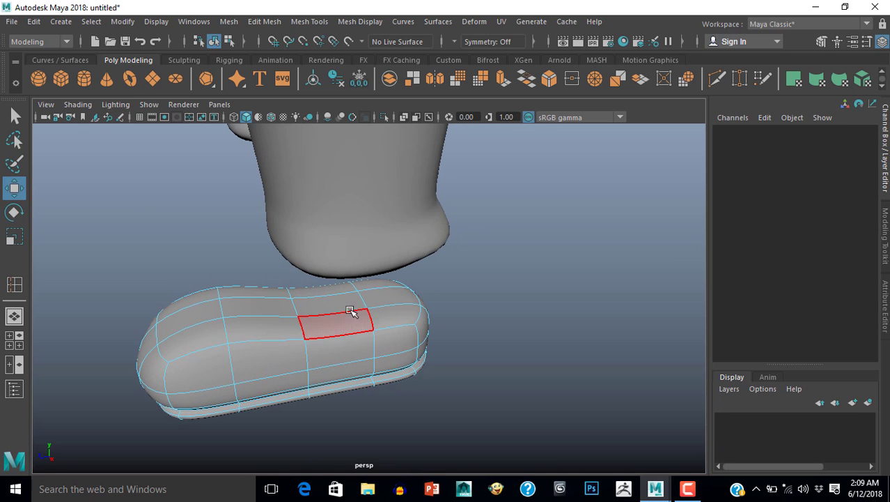
left_click_drag(350, 310, 355, 334, "alt")
right_click_drag(356, 335, 385, 339, "alt")
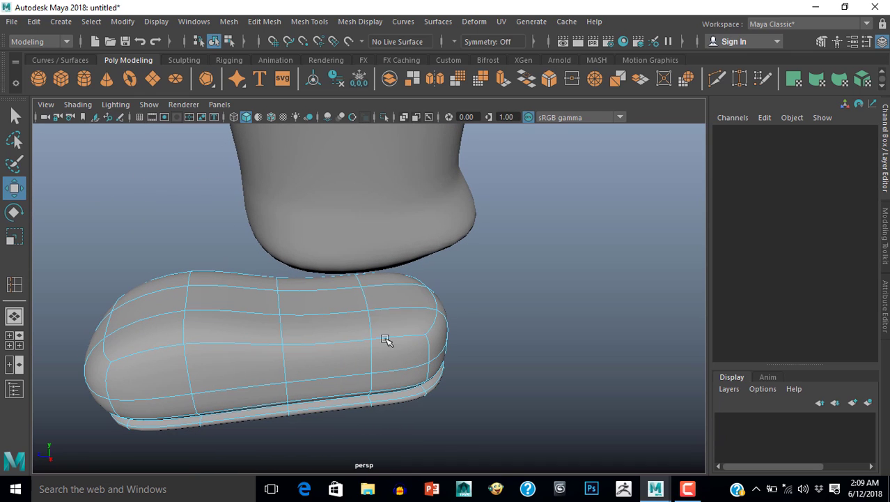
left_click(391, 300)
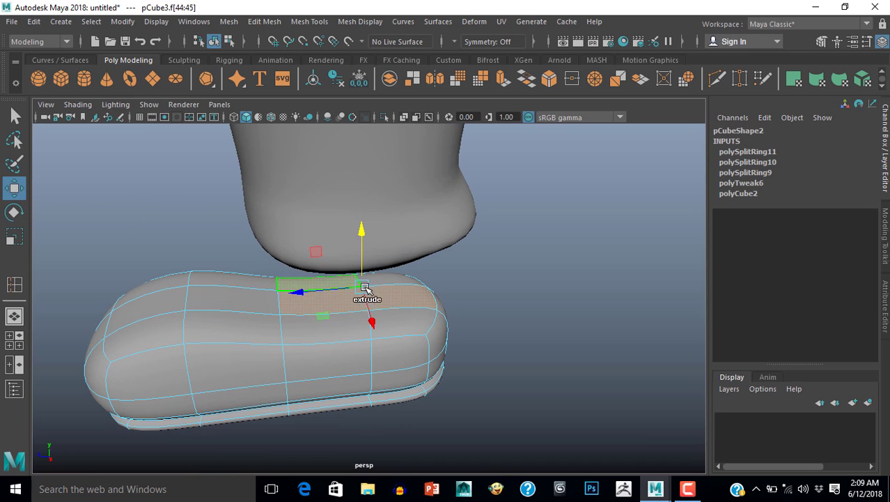
left_click_drag(342, 335, 478, 314, "alt")
right_click_drag(481, 281, 480, 236, "shift")
left_click_drag(471, 243, 369, 307, "alt")
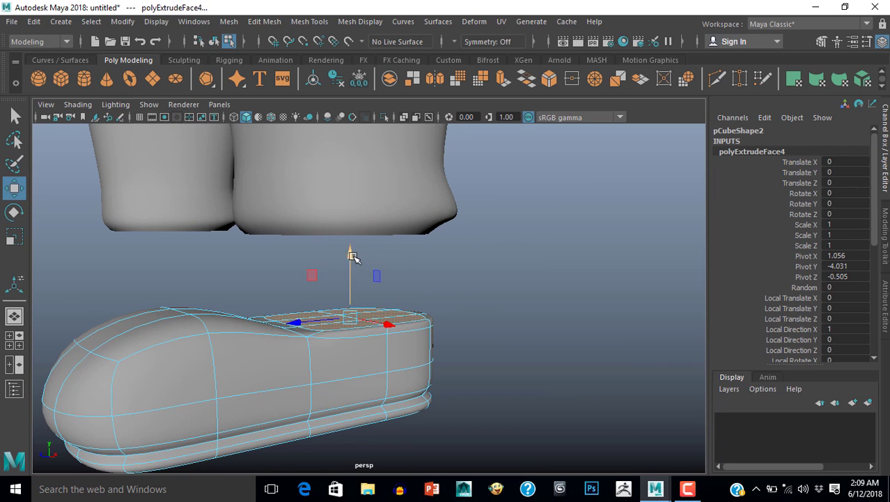
left_click_drag(351, 225, 348, 322, "alt")
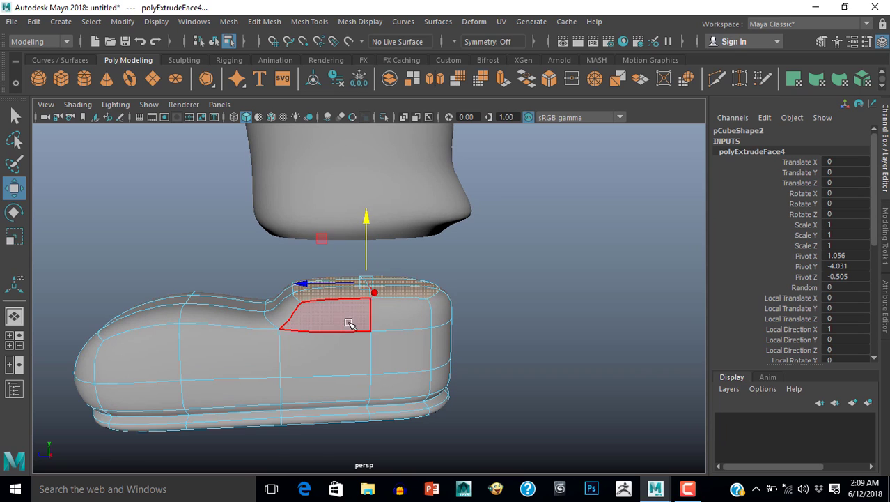
Step: Scale the extruded top faces inward, extrude them again and raise them into the leg's cuff to form the ankle
key("r")
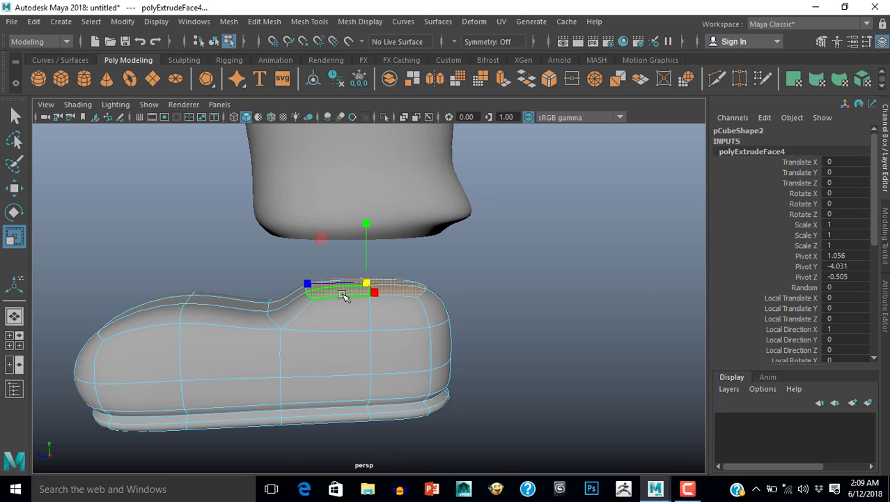
key("g")
key("w")
left_click_drag(366, 349, 408, 338, "alt")
left_click_drag(353, 225, 400, 260)
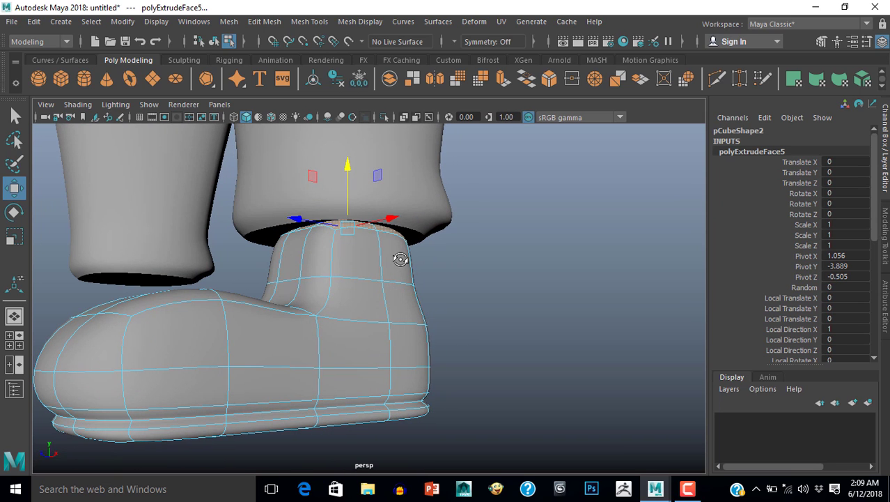
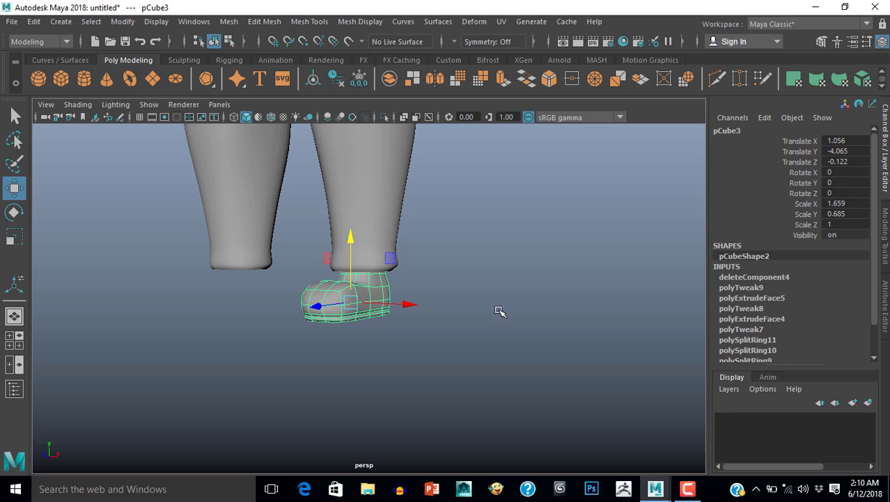
Step: Select an edge on the upper front of the toe and raise it along Y
left_click_drag(483, 322, 488, 416, "alt")
right_click_drag(488, 415, 356, 387, "alt")
middle_click_drag(356, 387, 354, 347, "alt")
left_click_drag(354, 348, 263, 359, "alt")
middle_click_drag(292, 360, 373, 364, "alt")
left_click_drag(373, 363, 395, 360, "alt")
left_click(382, 328)
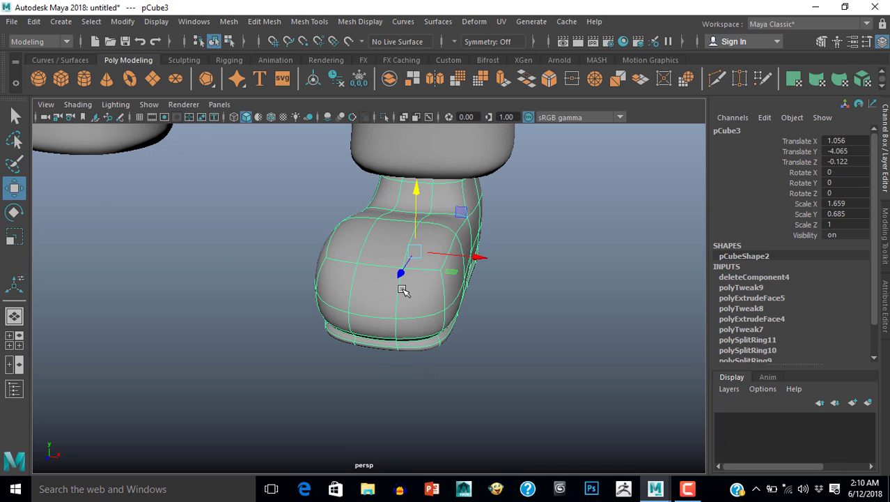
right_click_drag(402, 290, 356, 295)
left_click(379, 271)
left_click_drag(380, 271, 368, 315, "alt")
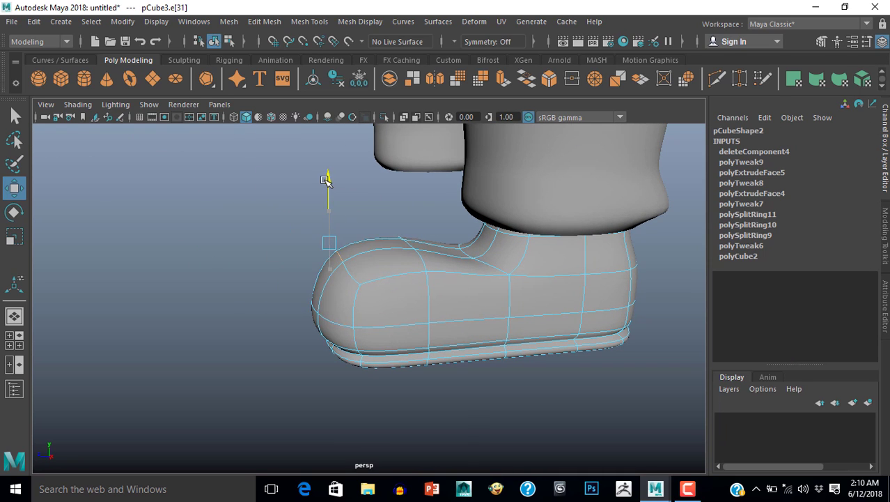
left_click_drag(257, 356, 427, 330, "alt")
Step: Select the edges running across the top of the forefoot and scale them along X
key("F8")
left_click_drag(501, 383, 451, 340, "alt")
left_click(402, 259)
left_click_drag(403, 253, 426, 312, "alt")
left_click_drag(405, 342, 376, 337, "alt")
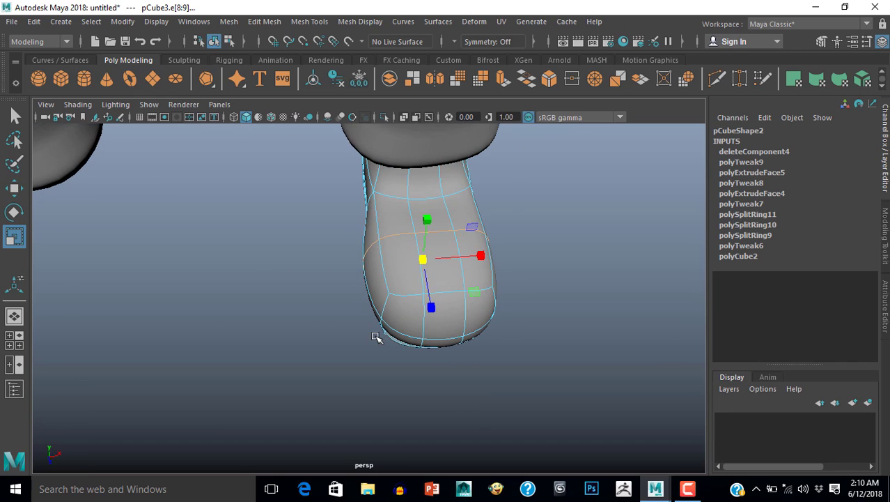
left_click_drag(491, 262, 304, 310, "alt")
Step: Select the edges on the sides of the ankle and heel and scale them along X to shape the boot's width
left_click(285, 252)
left_click_drag(285, 252, 349, 349, "alt")
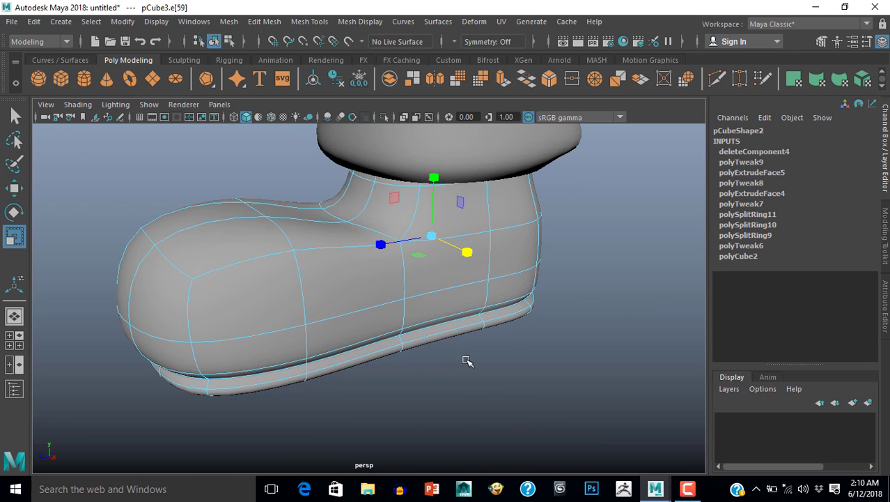
left_click(515, 272)
left_click_drag(515, 272, 318, 336, "alt")
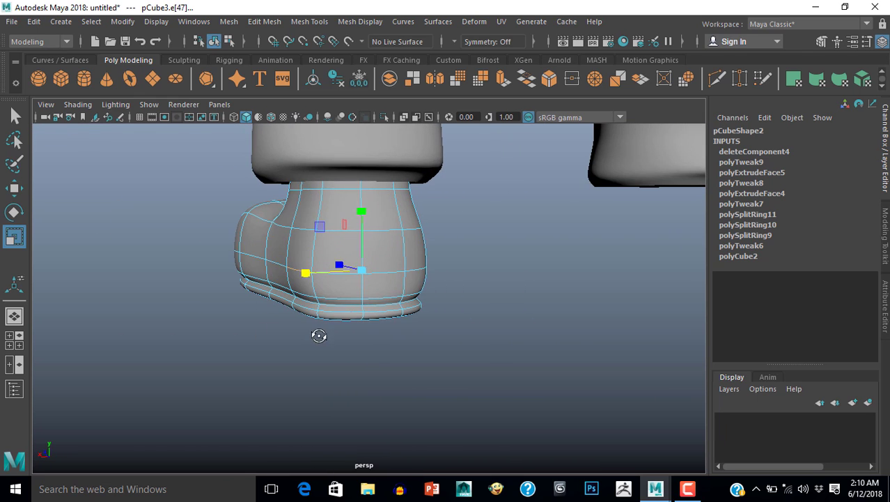
left_click(522, 264)
scroll(521, 265, "down", 5)
left_click_drag(521, 265, 371, 324, "alt")
scroll(377, 306, "up", 3)
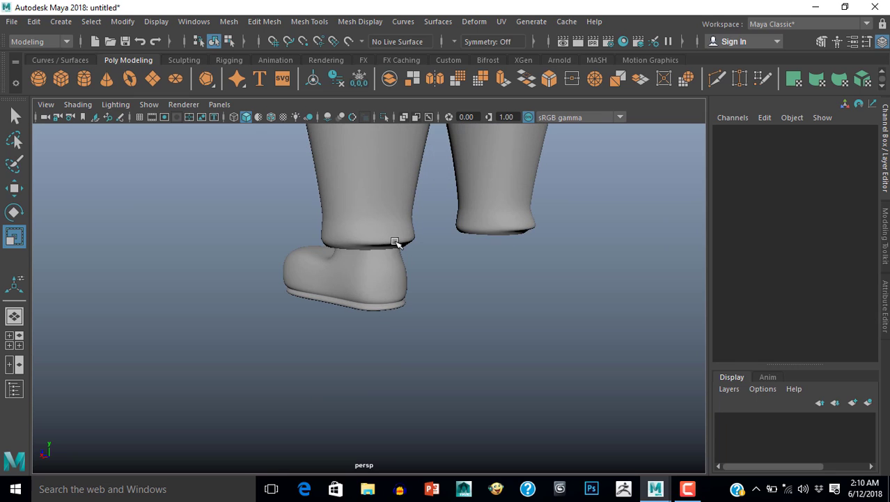
Step: Select the leg mesh and examine how its cuff meets the top of the boot
left_click(393, 240)
left_click_drag(367, 435, 374, 310, "alt")
right_click_drag(373, 310, 431, 320, "alt")
middle_click_drag(432, 320, 433, 354, "alt")
right_click_drag(434, 346, 508, 354, "alt")
left_click_drag(509, 354, 540, 334, "alt")
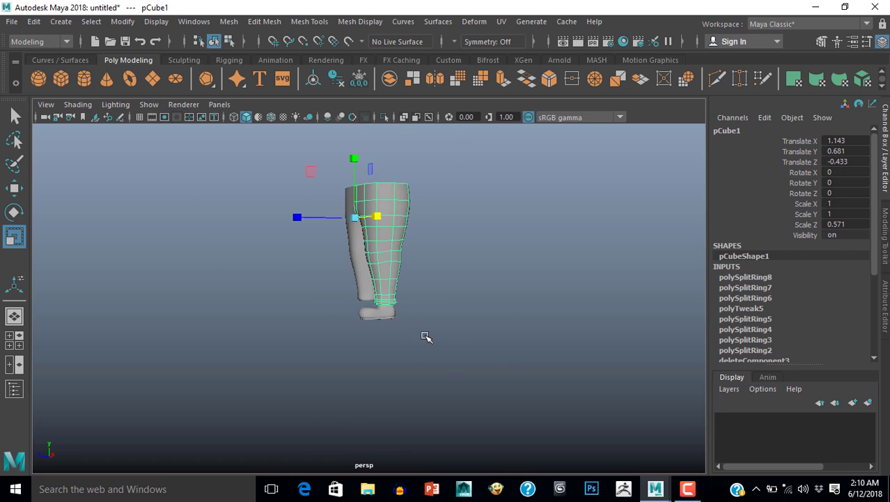
scroll(417, 324, "up", 7)
middle_click_drag(394, 337, 318, 374, "alt")
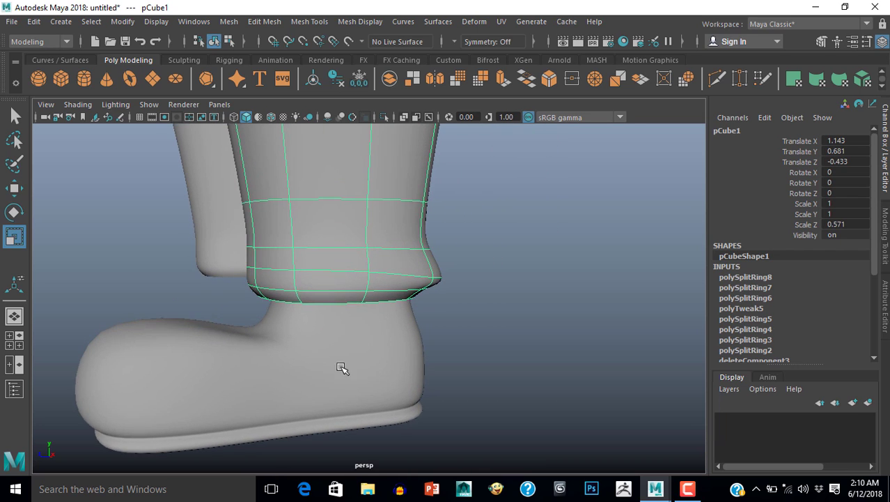
Step: Adjust the vertices at the back of the leg's cuff along Z and lower the cuff's front vertices along Y
scroll(457, 294, "down", 2)
right_click_drag(489, 278, 439, 272)
mouse_move(406, 305)
left_mouse_down("alt")
mouse_move(387, 308)
mouse_move(406, 313)
left_mouse_up("alt")
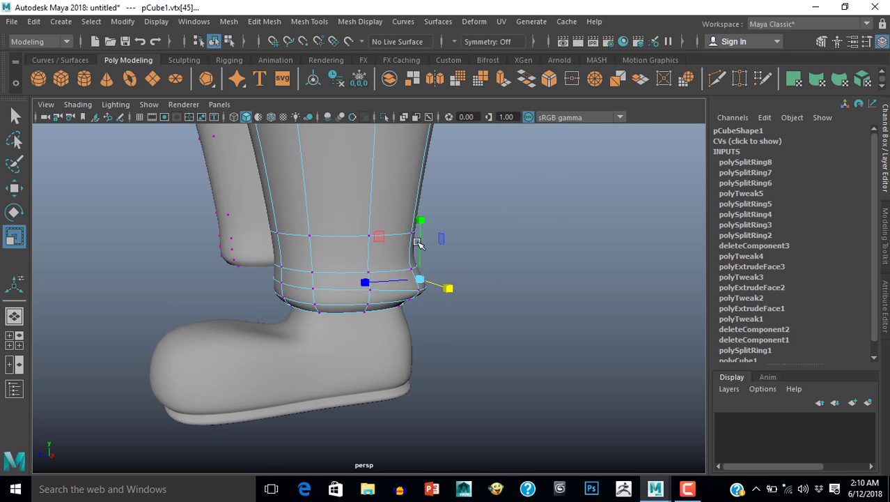
key("w")
left_click_drag(450, 355, 364, 331, "alt")
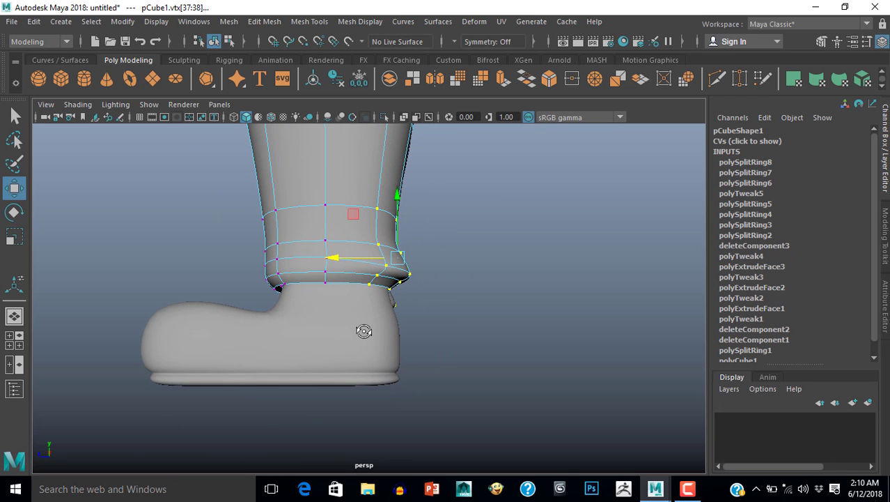
left_click_drag(417, 295, 496, 354, "alt")
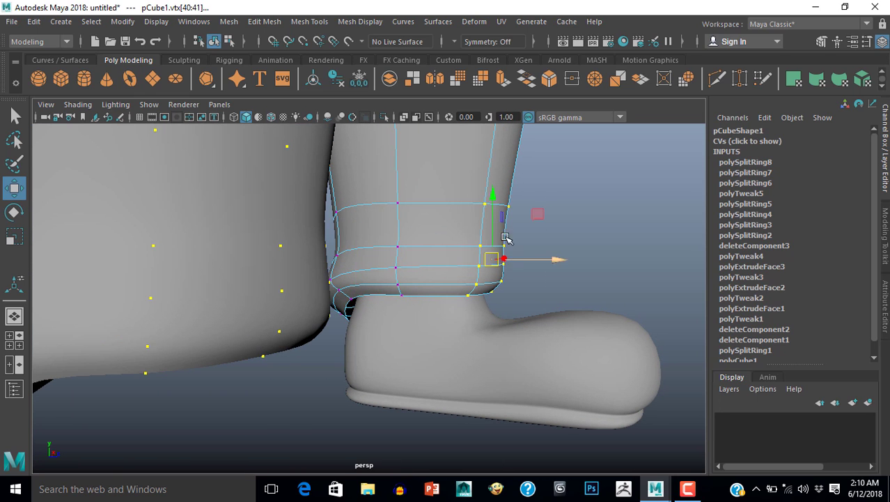
left_click_drag(493, 199, 500, 224)
Step: Select the vertex column on the outer side of the cuff and shift it along Y over the boot's ankle
left_click_drag(481, 335, 359, 397, "alt")
key("4")
mouse_move(355, 362)
left_mouse_down()
mouse_move(366, 390)
mouse_move(357, 363)
left_mouse_up()
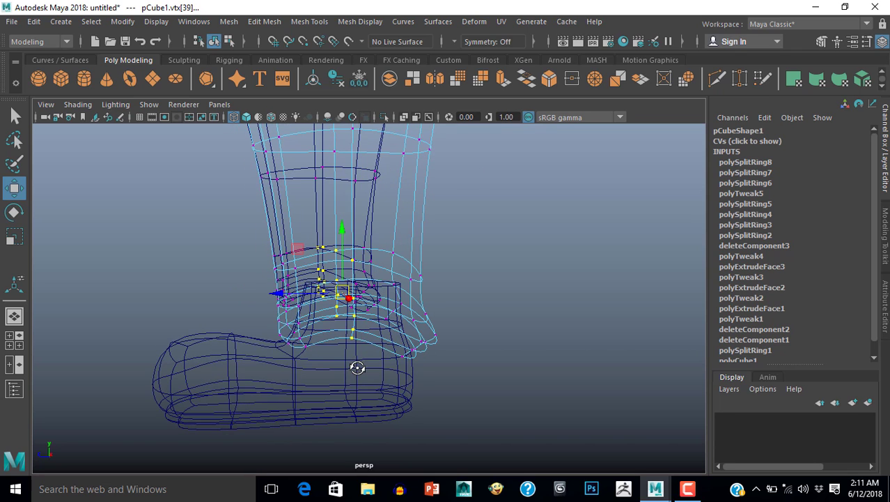
key("5")
right_click_drag(357, 368, 384, 359, "alt")
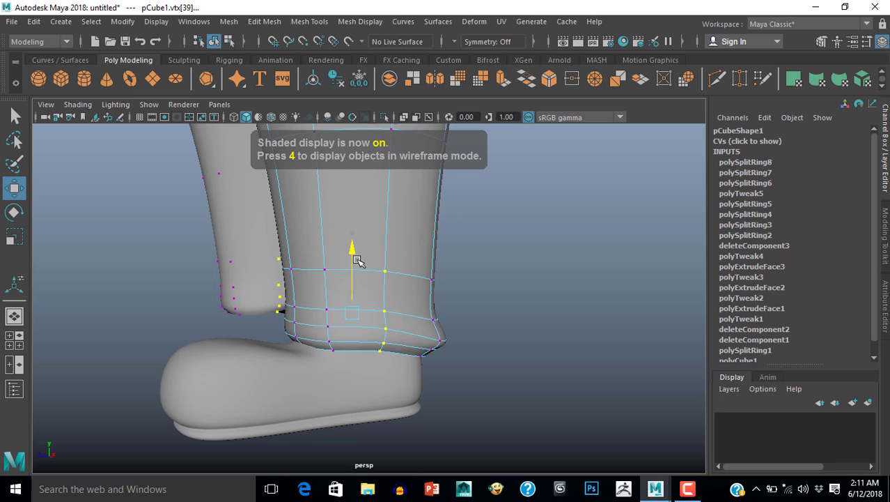
left_click_drag(358, 259, 354, 404, "alt")
Step: Select the leg mesh's vertex column at the inner back of the cuff and lower it along Y
left_click(360, 340)
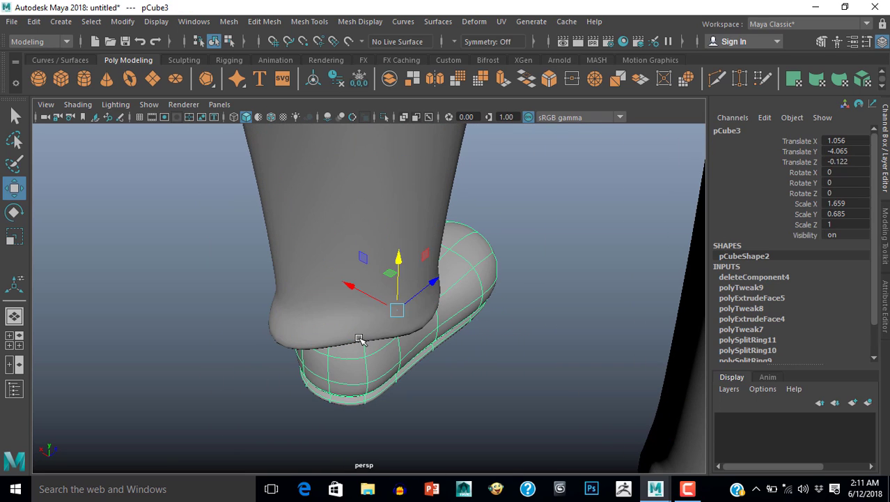
left_click(374, 326)
left_click_drag(432, 411, 434, 359, "alt")
key("F9")
left_click(372, 342, "shift")
scroll(435, 338, "up", 5)
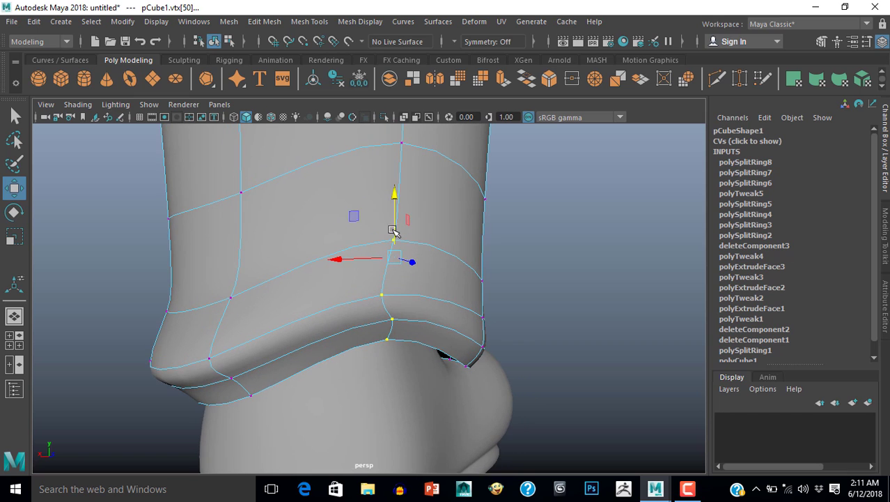
left_click_drag(395, 201, 403, 287)
Step: Insert an edge loop around the cuff by splitting the edge ring of an edge between its lower rows
left_click_drag(446, 376, 318, 351, "alt")
scroll(307, 385, "down", 5)
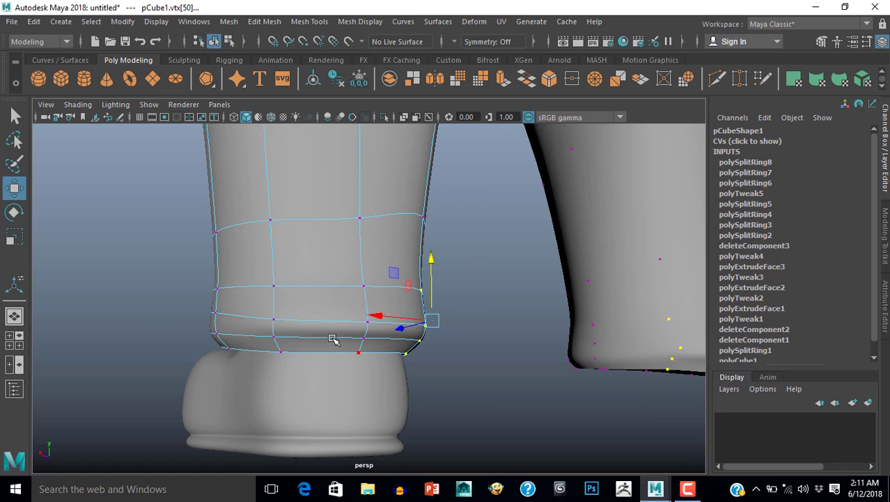
left_click(317, 336)
left_click_drag(316, 369, 378, 330, "alt")
right_click_drag(476, 269, 469, 346, "ctrl")
left_click_drag(469, 345, 389, 365, "alt")
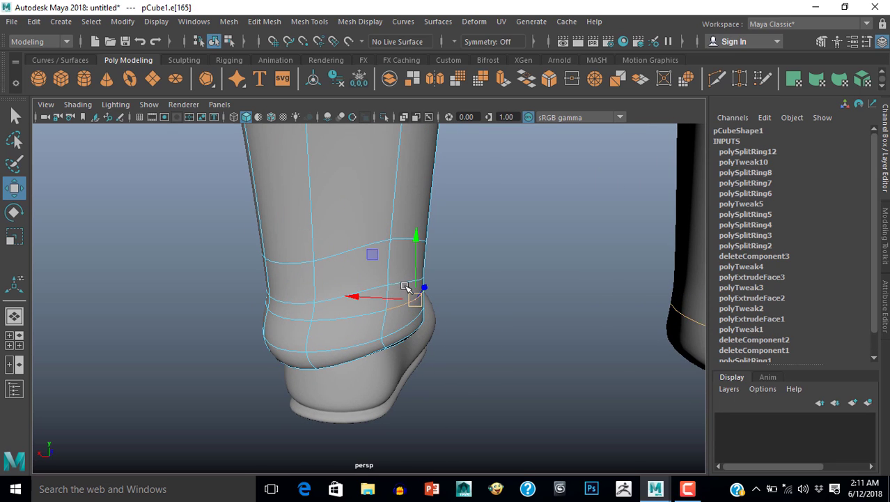
Step: Shift edges on the inner side of the cuff to form a cloth fold, and return to object selection
left_click_drag(400, 321, 442, 309, "alt")
mouse_move(416, 340)
left_mouse_down("alt")
mouse_move(412, 318)
mouse_move(422, 334)
left_mouse_up("alt")
left_click(434, 341)
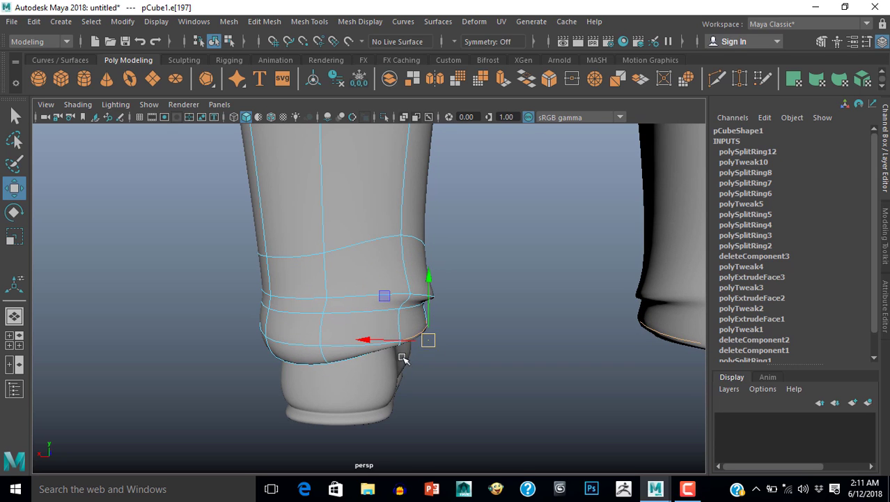
right_click_drag(390, 320, 479, 275)
left_click(479, 275)
Step: Select the boot mesh, show the front view in wireframe, and move the boot's pivot to the body's centre line at the origin
left_click_drag(479, 293, 453, 388, "alt")
scroll(394, 362, "down", 4)
left_click(425, 374)
scroll(453, 388, "up", 3)
middle_click_drag(477, 415, 475, 370, "alt")
left_click_drag(475, 370, 404, 350, "alt")
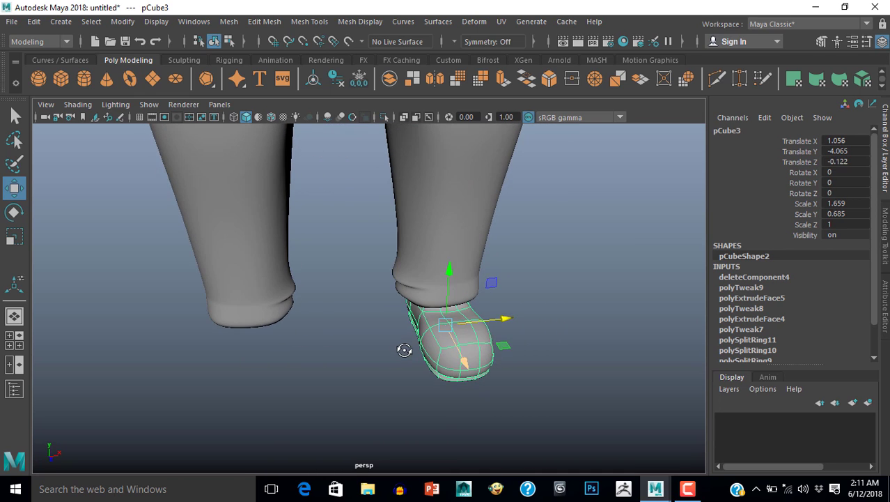
key("space")
key("space")
scroll(291, 376, "down", 6)
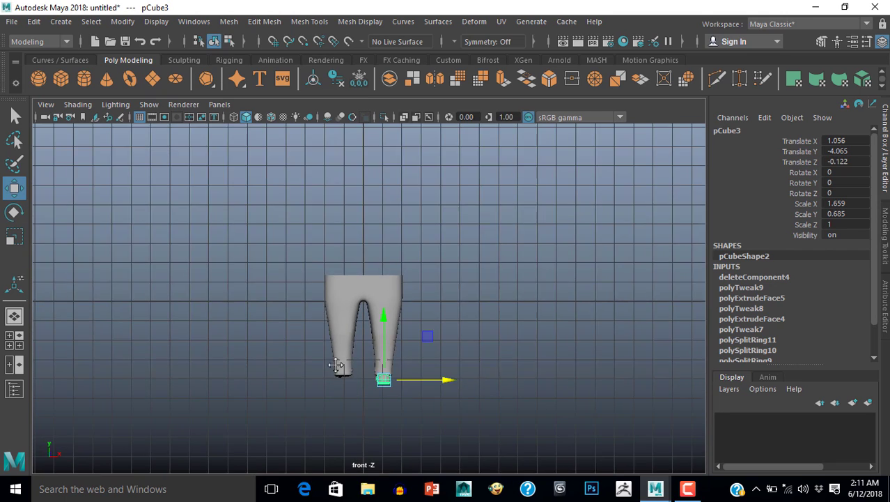
scroll(333, 372, "up", 2)
middle_click_drag(334, 376, 327, 327, "alt")
scroll(328, 328, "up", 3)
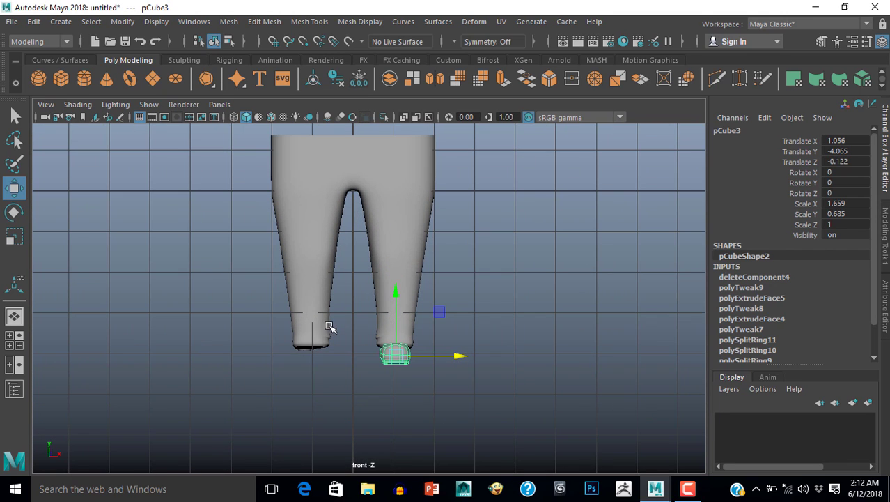
scroll(328, 329, "up", 5)
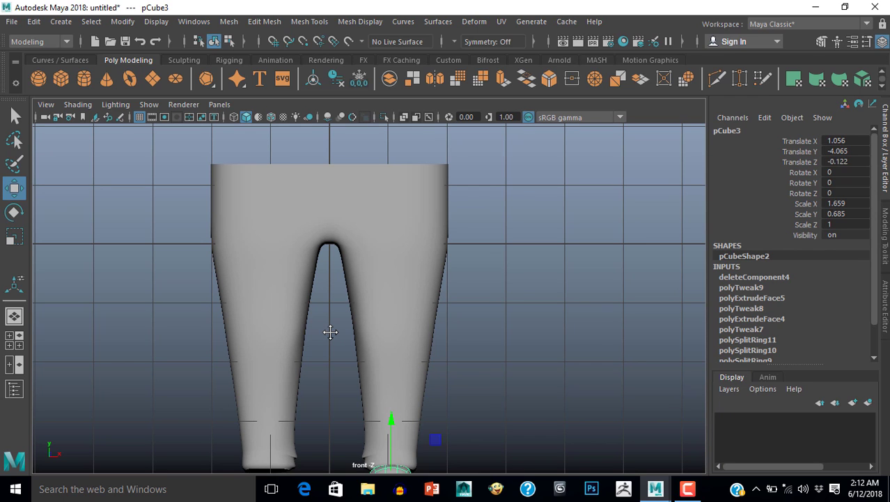
key("4")
scroll(347, 306, "down", 5)
scroll(344, 304, "up", 3)
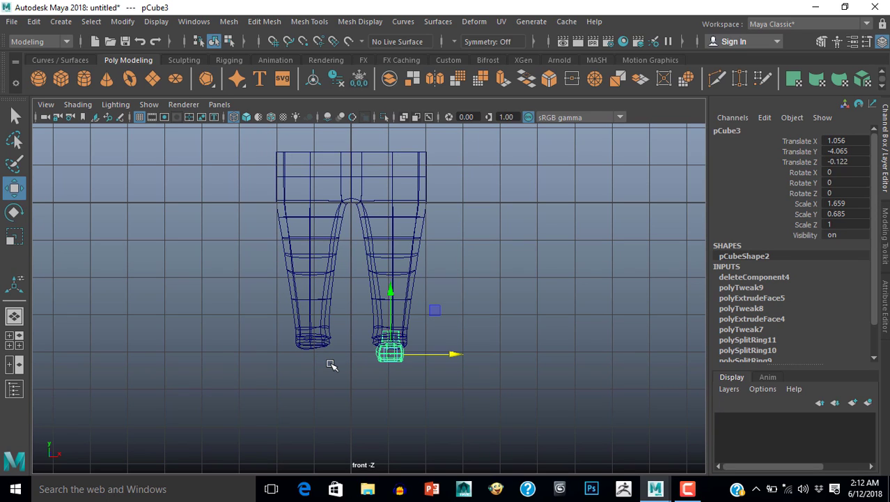
Step: Mirror the boot to the other leg with Duplicate Special as one instance with scale X -1, and deselect it in the shaded perspective view
left_click(39, 24)
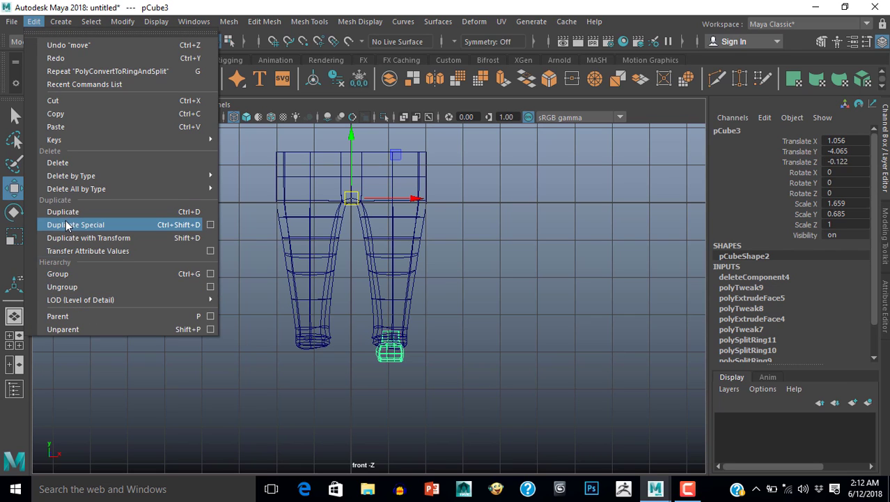
left_click(211, 225)
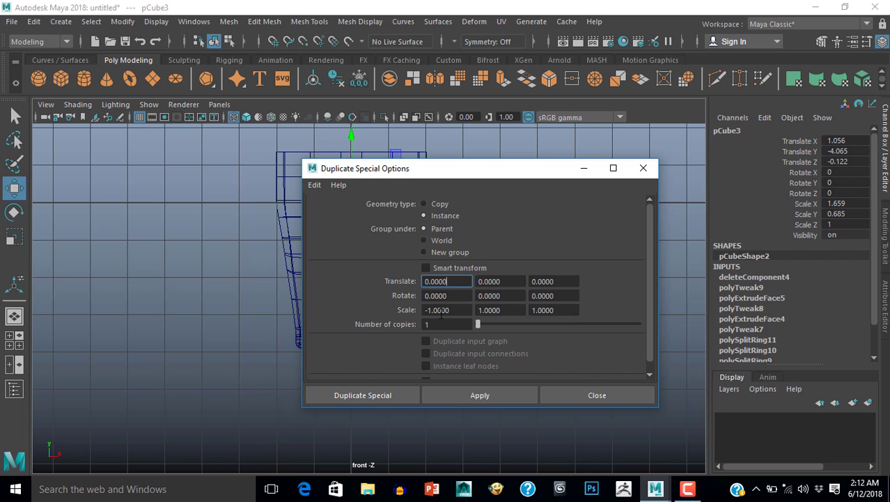
left_click(348, 396)
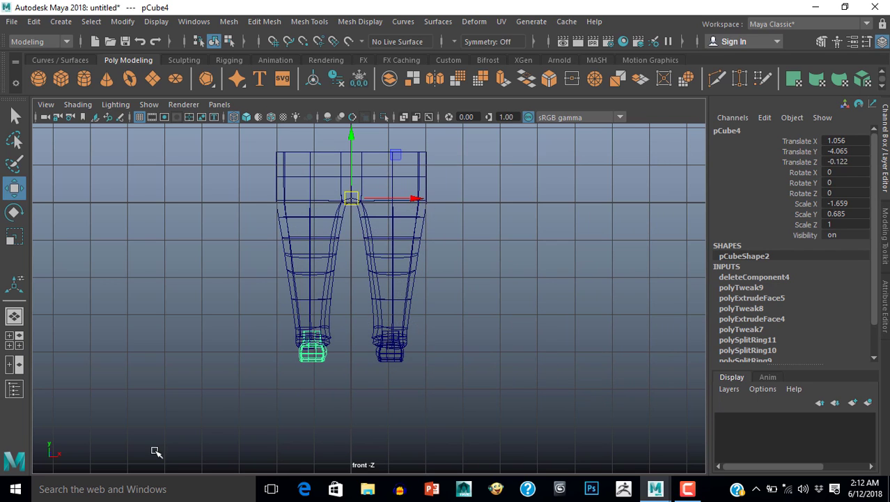
key("space")
key("space")
left_click(537, 290)
scroll(535, 305, "down", 4)
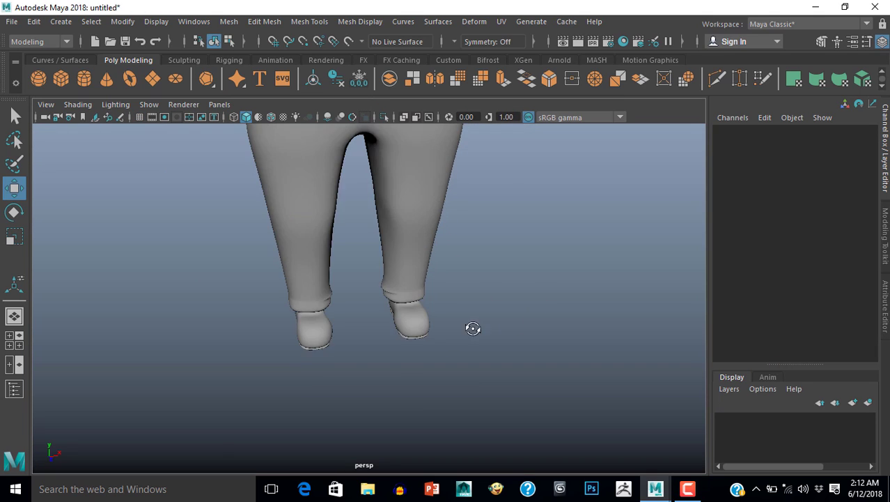